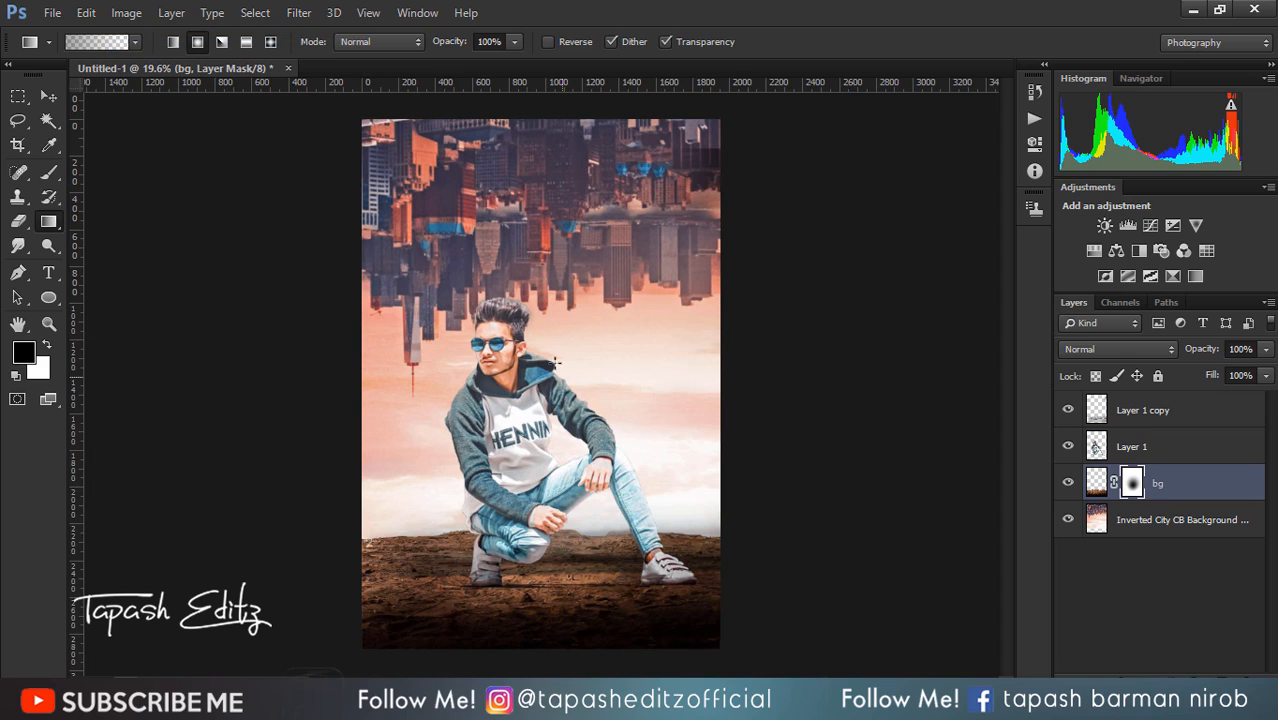
Fade the bg layer's mask with repeated black-to-transparent radial gradients around the man's torso and legs.
{"action": "left_click_drag", "start_coordinate": [567, 237], "coordinate": [572, 567]}
{"action": "left_click_drag", "start_coordinate": [561, 315], "coordinate": [569, 520]}
{"action": "left_click_drag", "start_coordinate": [554, 412], "coordinate": [546, 530]}
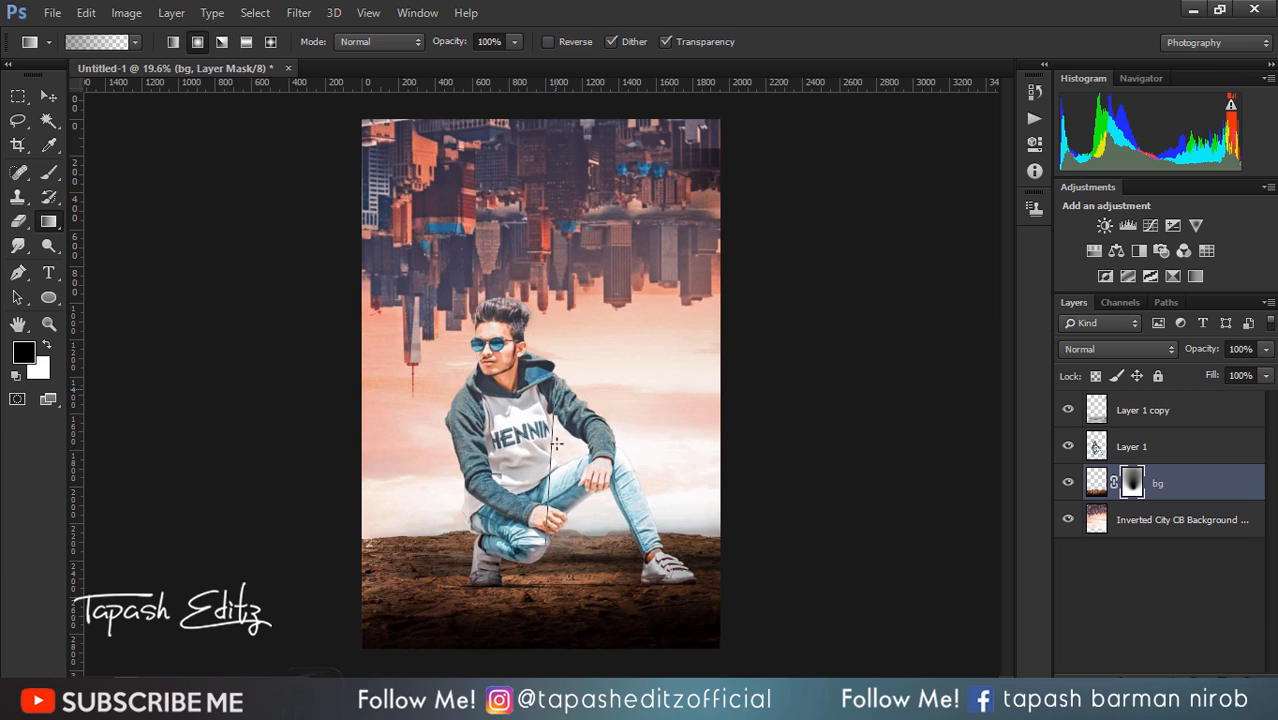
{"action": "left_click_drag", "start_coordinate": [522, 388], "coordinate": [512, 500]}
{"action": "left_click_drag", "start_coordinate": [536, 385], "coordinate": [536, 496]}
Try to mask the ground's horizon beside the man with black dabs of the 2000 px smoke brush on the bg mask.
{"action": "left_click", "coordinate": [50, 173]}
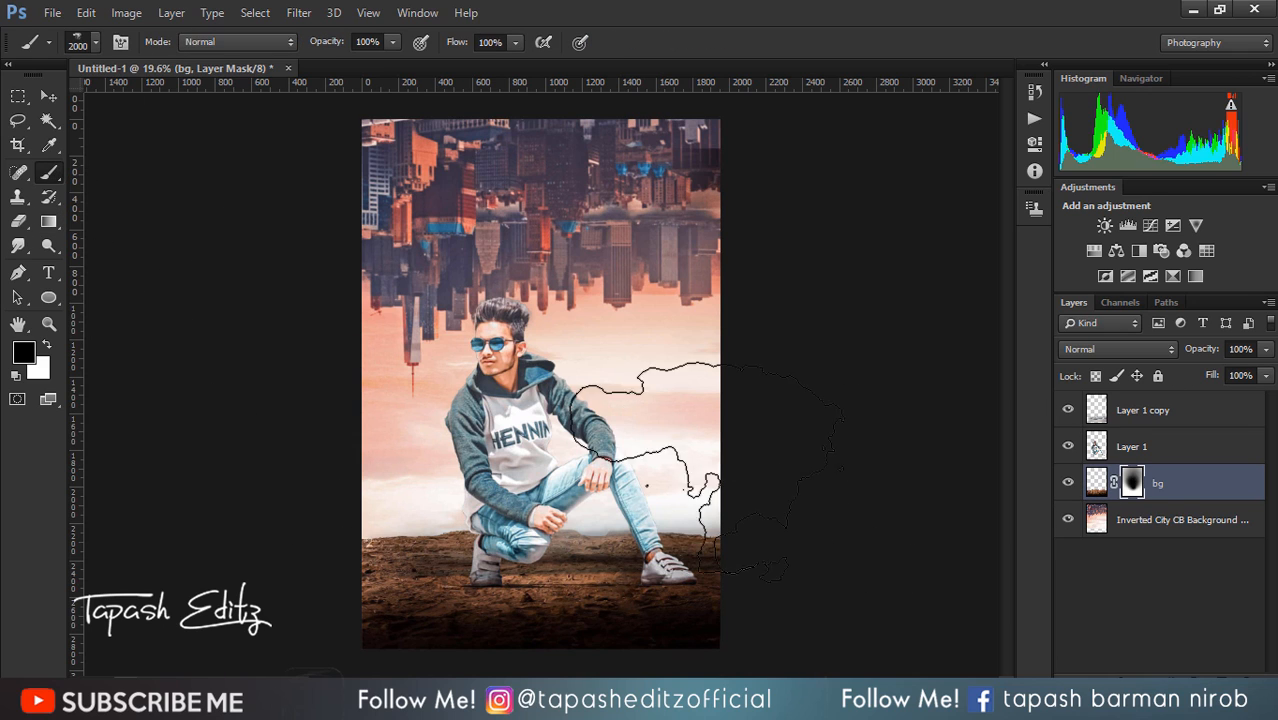
{"action": "left_click", "coordinate": [505, 440]}
{"action": "left_click", "coordinate": [450, 445]}
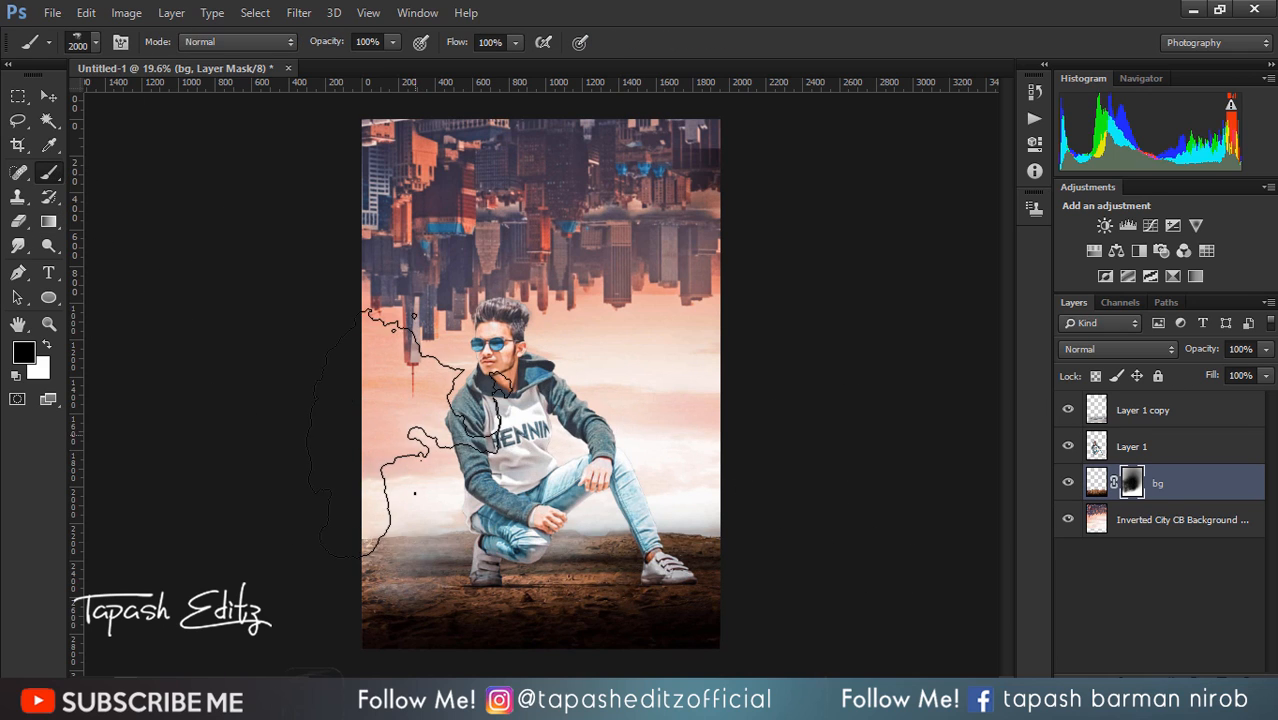
Step back through the latest brush dabs and gradient edits on the bg mask.
{"action": "left_click", "coordinate": [86, 12]}
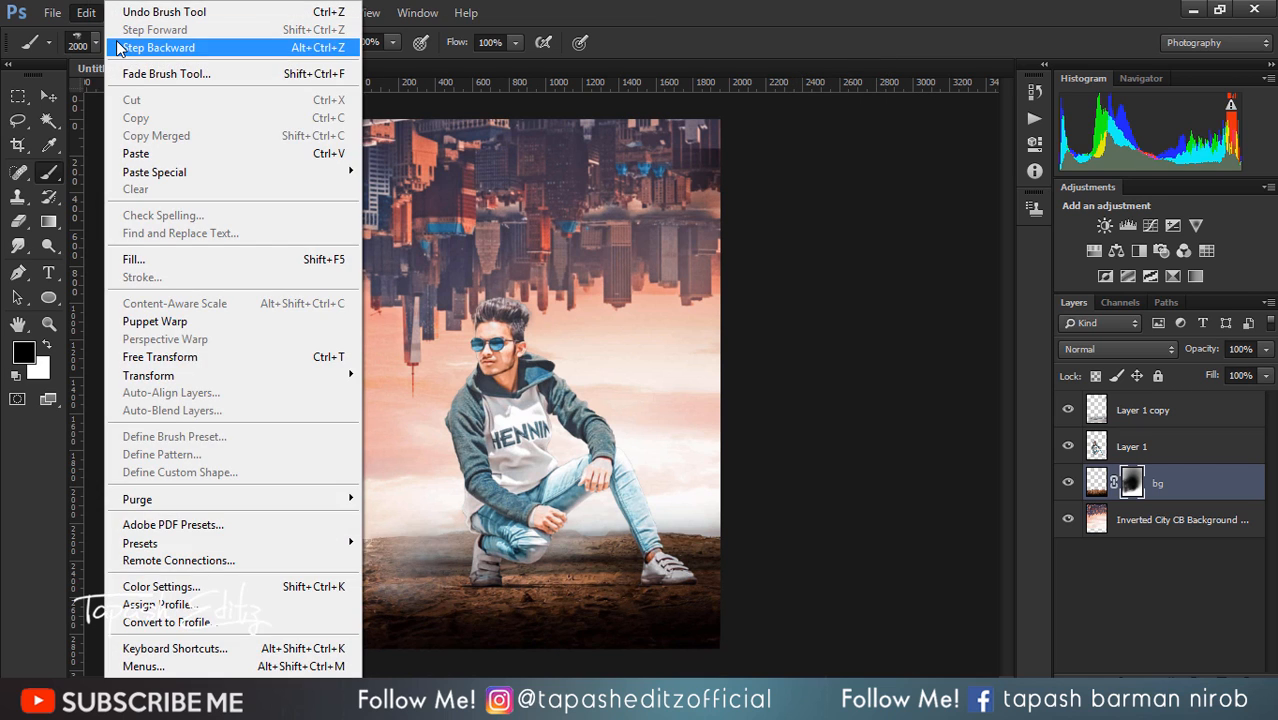
{"action": "left_click", "coordinate": [118, 47]}
{"action": "left_click", "coordinate": [86, 12]}
{"action": "left_click", "coordinate": [118, 47]}
{"action": "left_click", "coordinate": [86, 12]}
{"action": "left_click", "coordinate": [118, 47]}
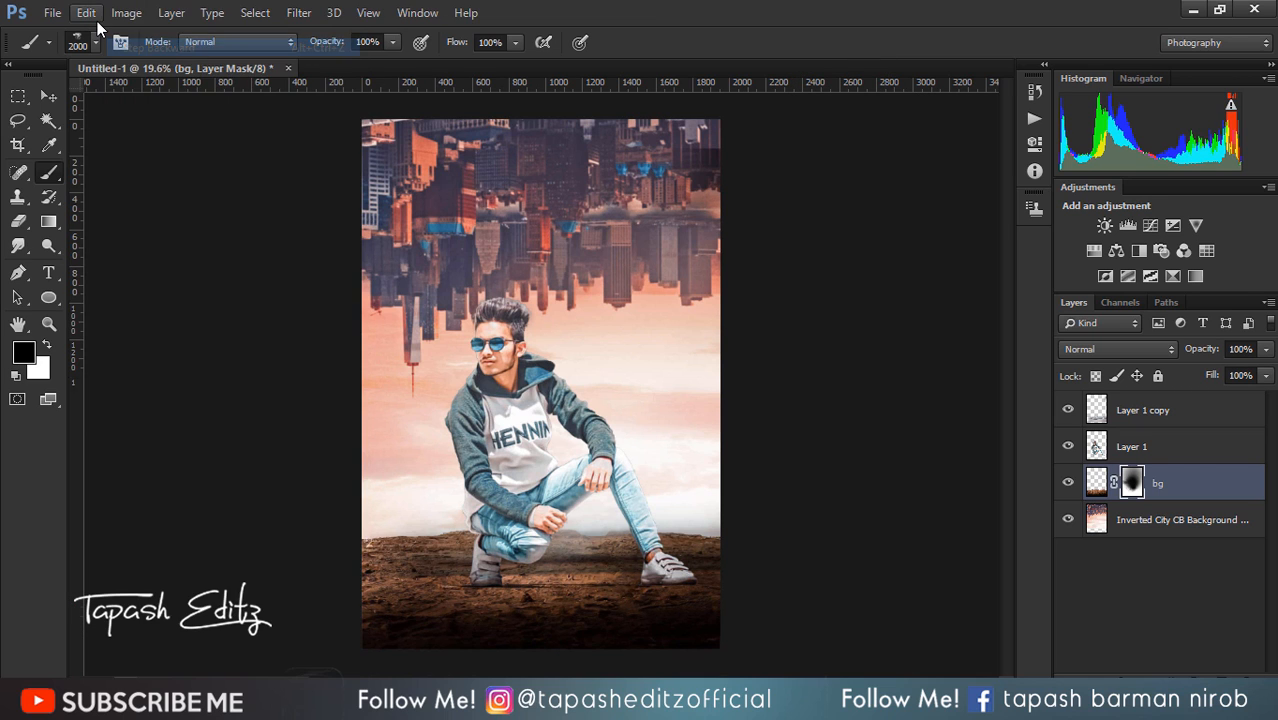
{"action": "left_click", "coordinate": [86, 12]}
{"action": "left_click", "coordinate": [118, 47]}
{"action": "left_click", "coordinate": [86, 12]}
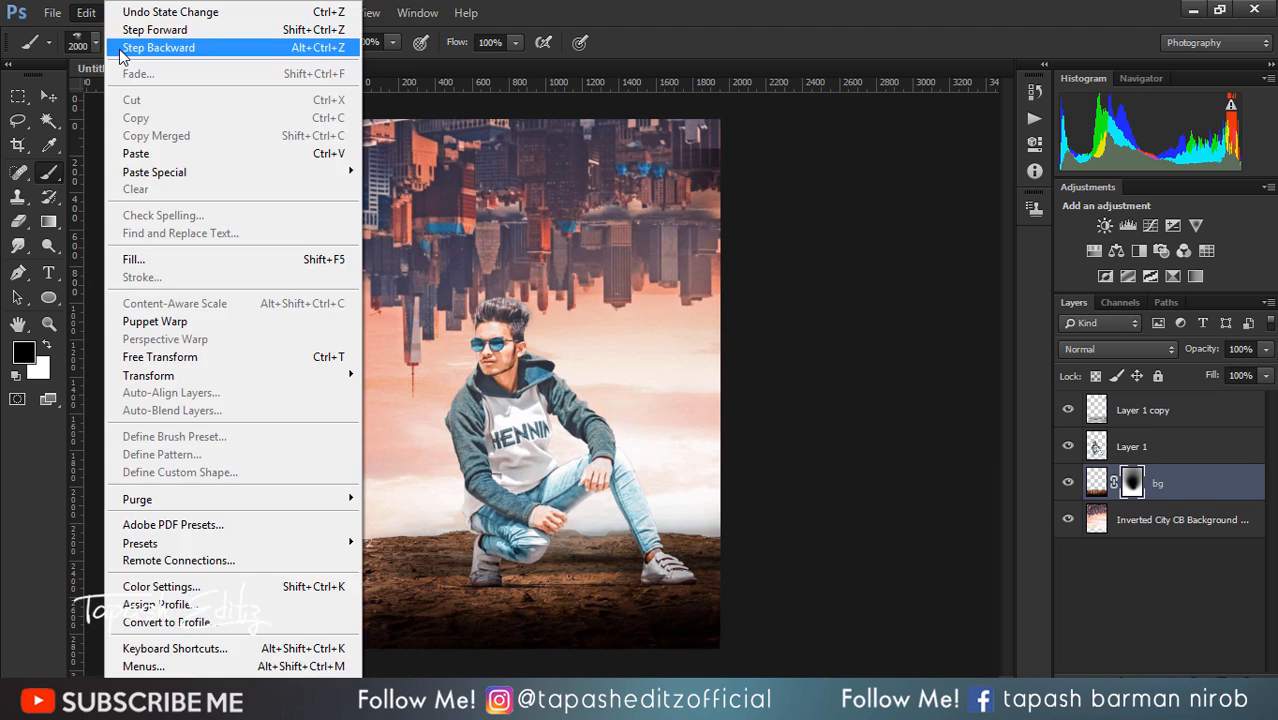
{"action": "left_click", "coordinate": [120, 48]}
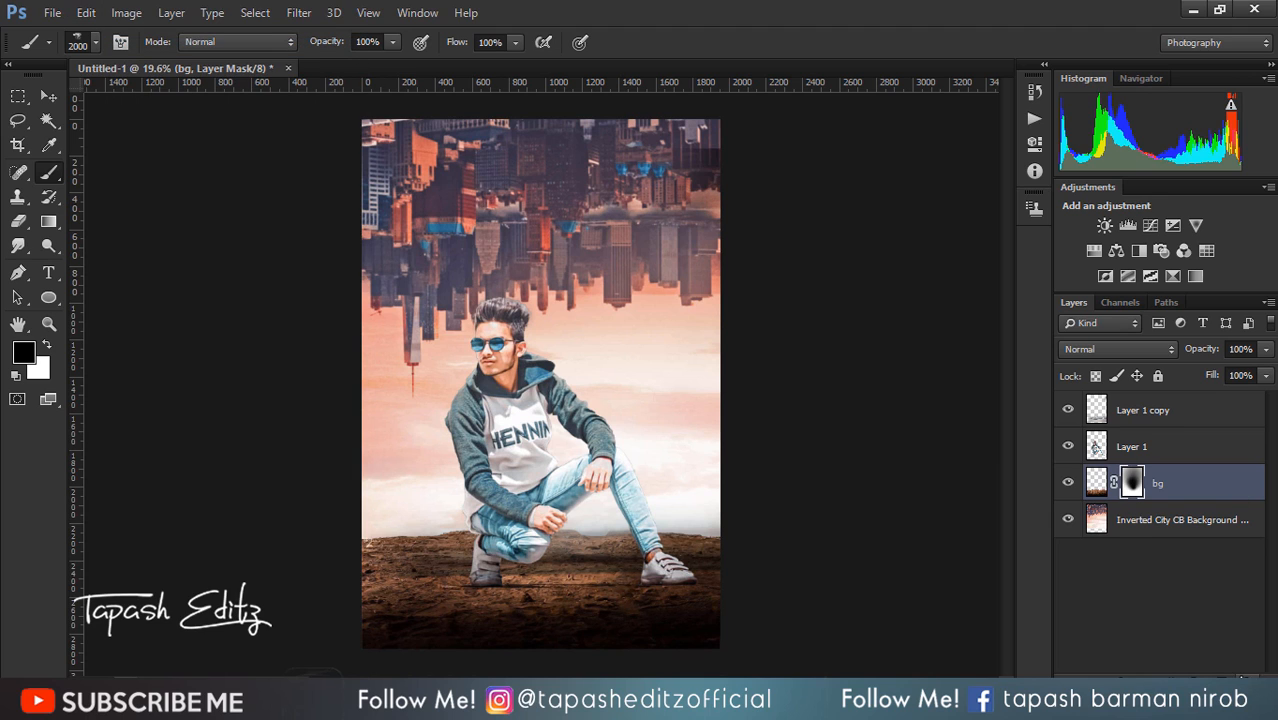
Delete the bg layer's mask and add a new empty layer directly above bg.
{"action": "left_click", "coordinate": [1243, 678]}
{"action": "left_click", "coordinate": [724, 279]}
{"action": "left_click", "coordinate": [1220, 678]}
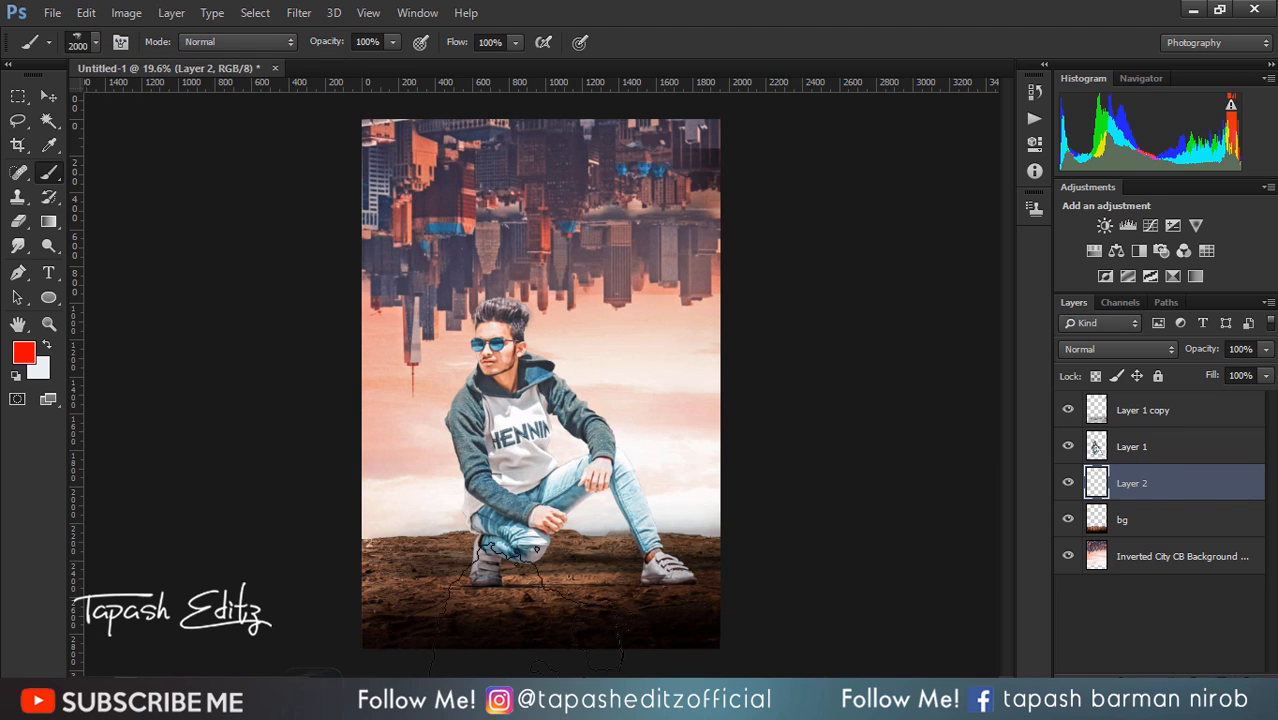
Test 2000 px smoke dabs over the ground in red and near-white, undo both, and keep near-white as the foreground colour.
{"action": "left_click", "coordinate": [450, 580]}
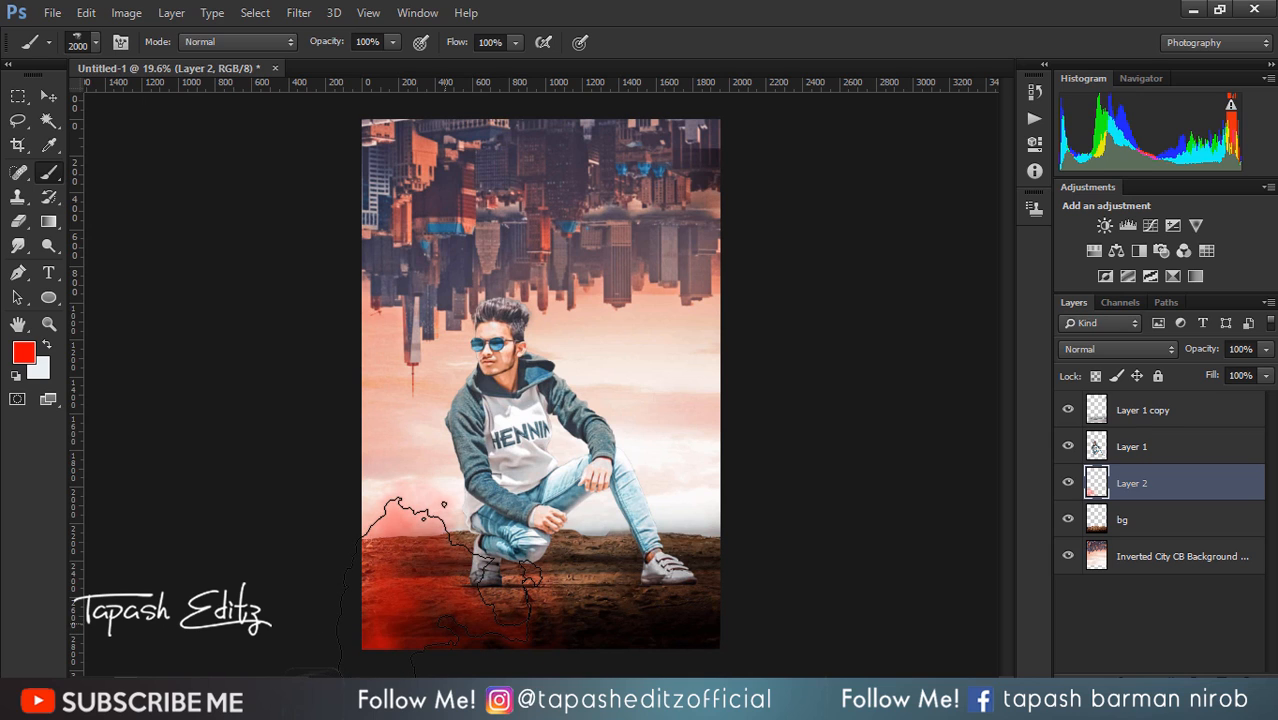
{"action": "key", "text": "ctrl+z"}
{"action": "left_click", "coordinate": [46, 345]}
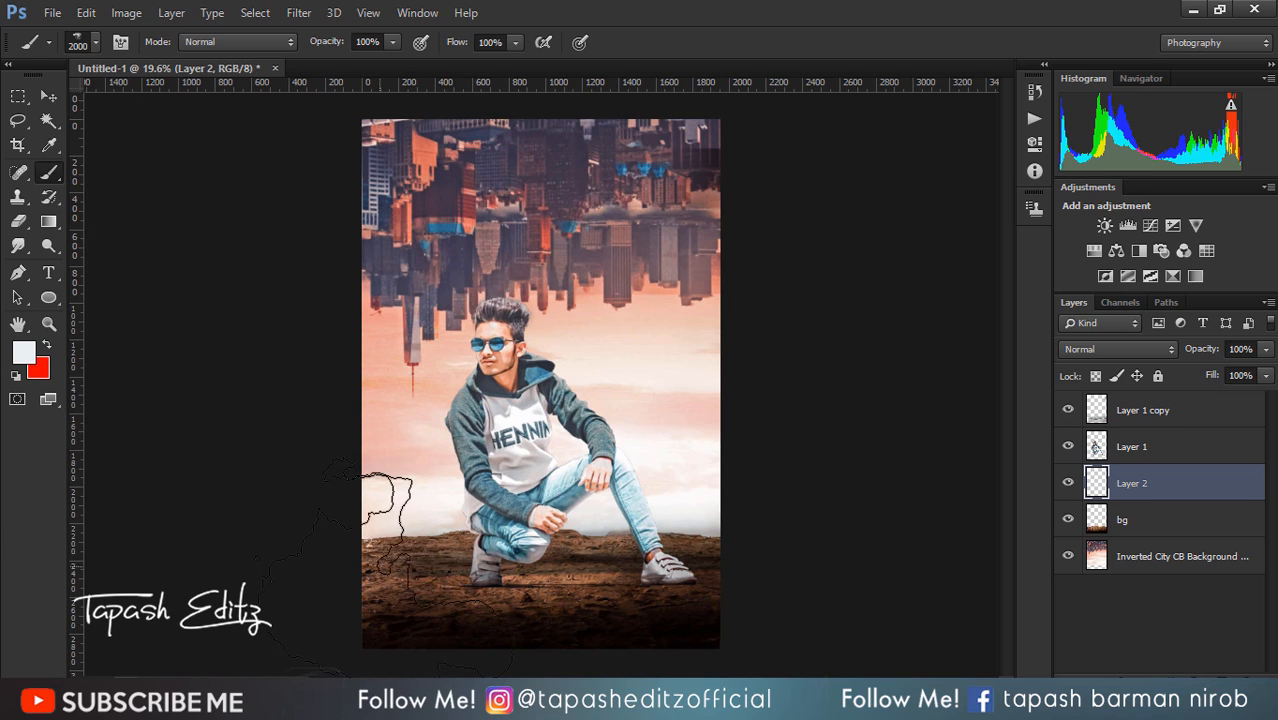
{"action": "left_click", "coordinate": [445, 590]}
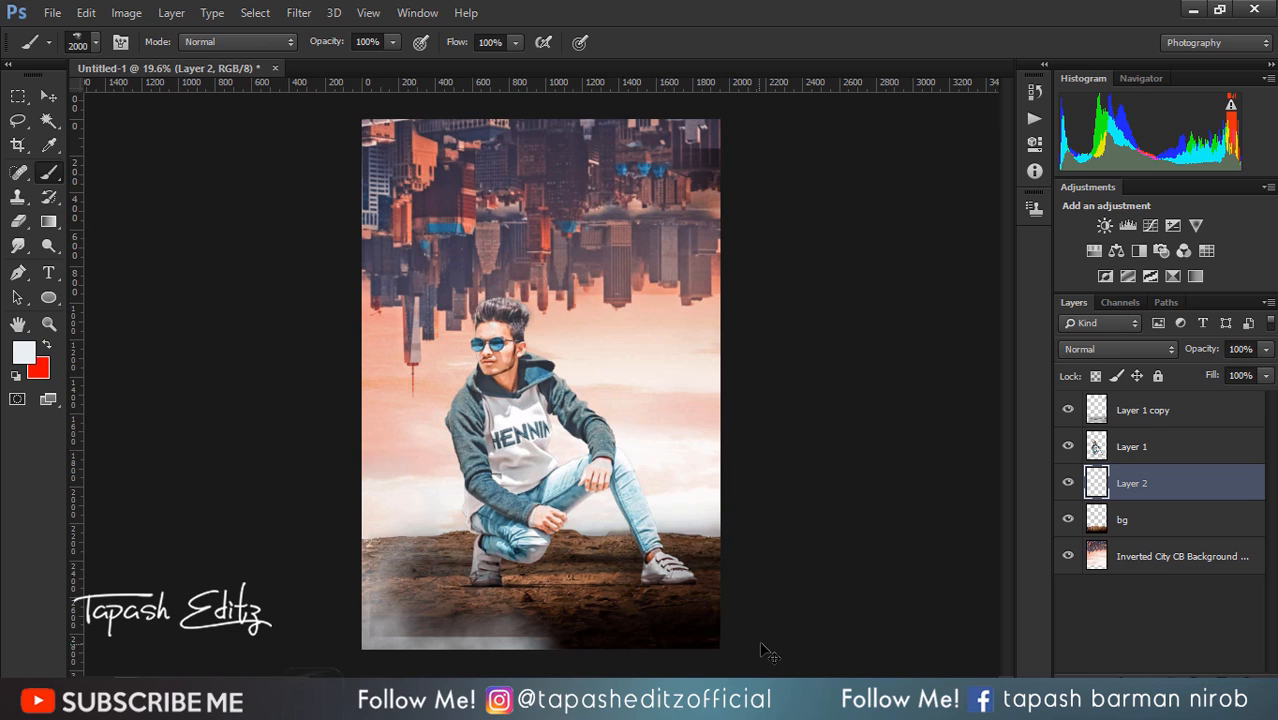
{"action": "key", "text": "ctrl+z"}
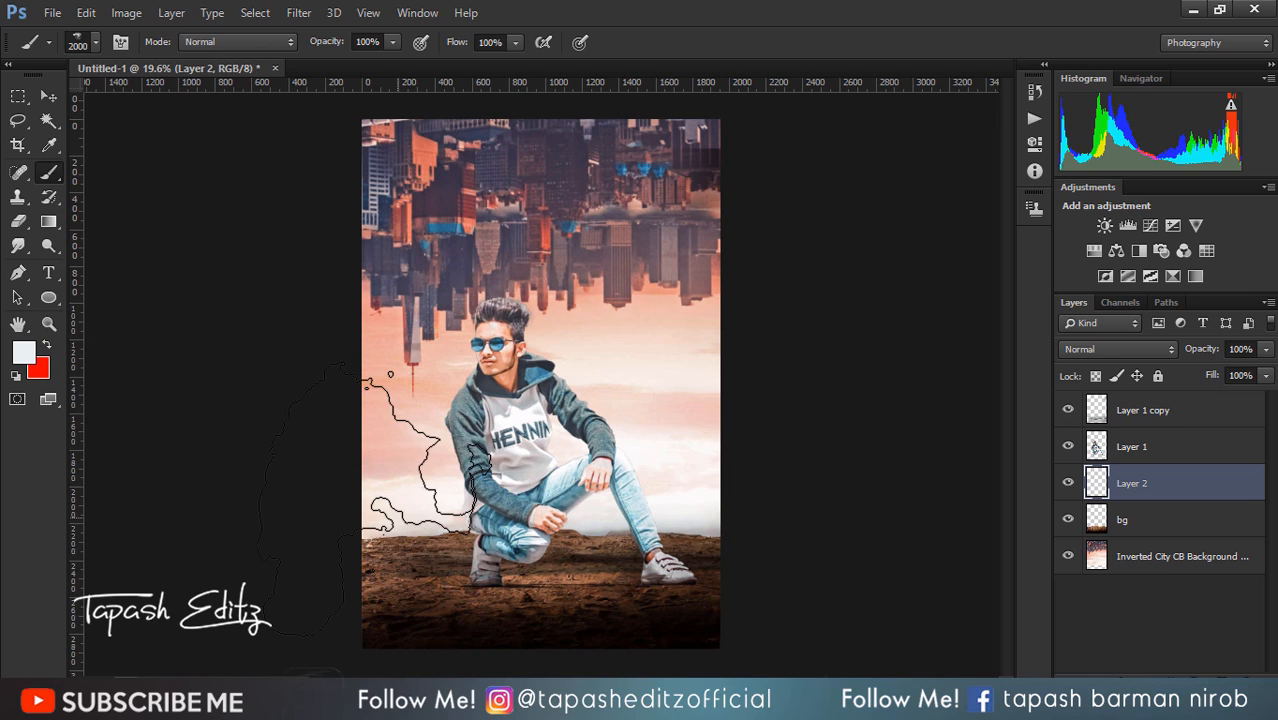
Reduce the smoke brush to 1200 px and paint near-white smoke on Layer 2 across the ground and around the man's feet.
{"action": "key", "text": "bracketleft"}
{"action": "key", "text": "bracketleft"}
{"action": "key", "text": "bracketleft"}
{"action": "key", "text": "bracketleft"}
{"action": "key", "text": "bracketleft"}
{"action": "key", "text": "bracketleft"}
{"action": "key", "text": "bracketleft"}
{"action": "key", "text": "bracketleft"}
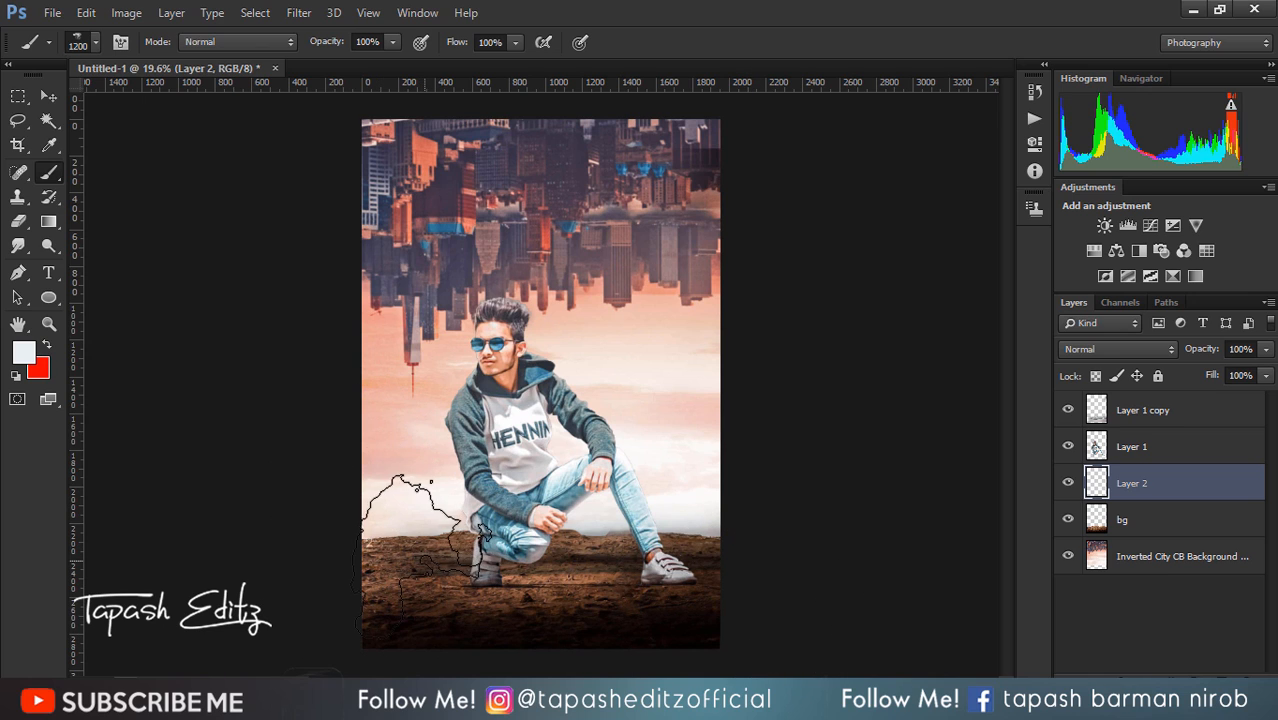
{"action": "left_click", "coordinate": [426, 542]}
{"action": "left_click", "coordinate": [678, 556]}
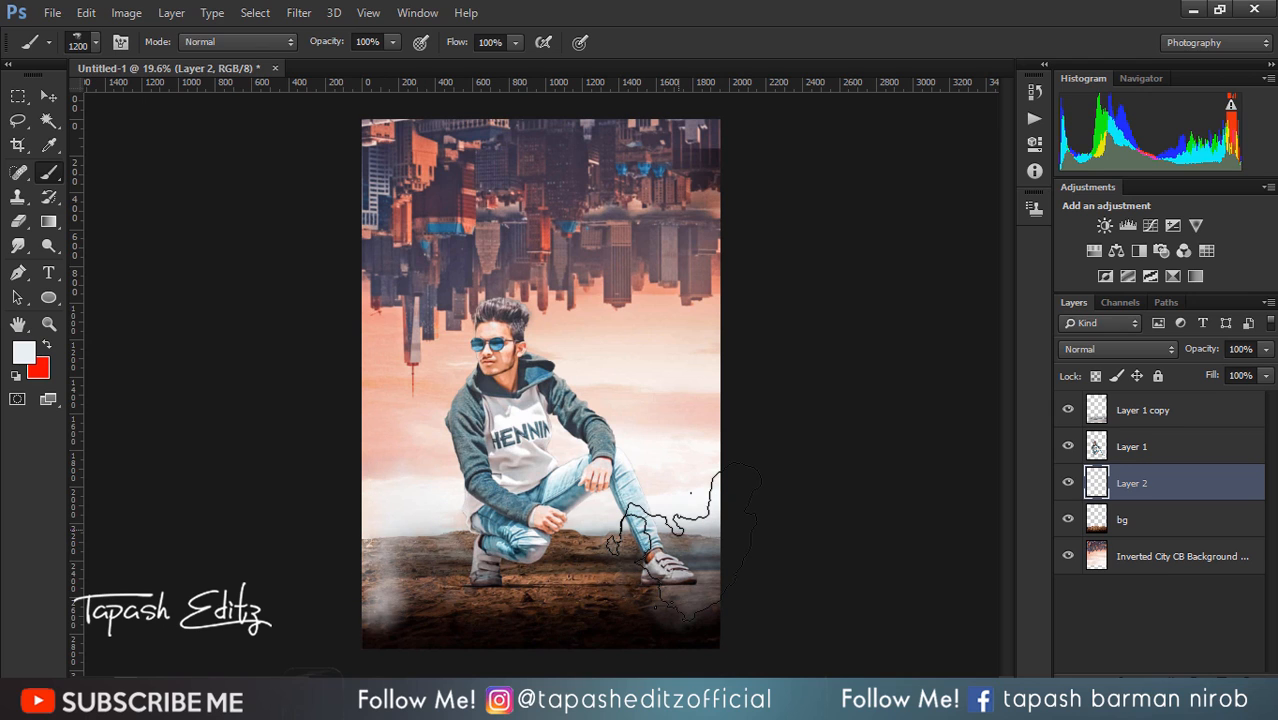
{"action": "left_click", "coordinate": [553, 580]}
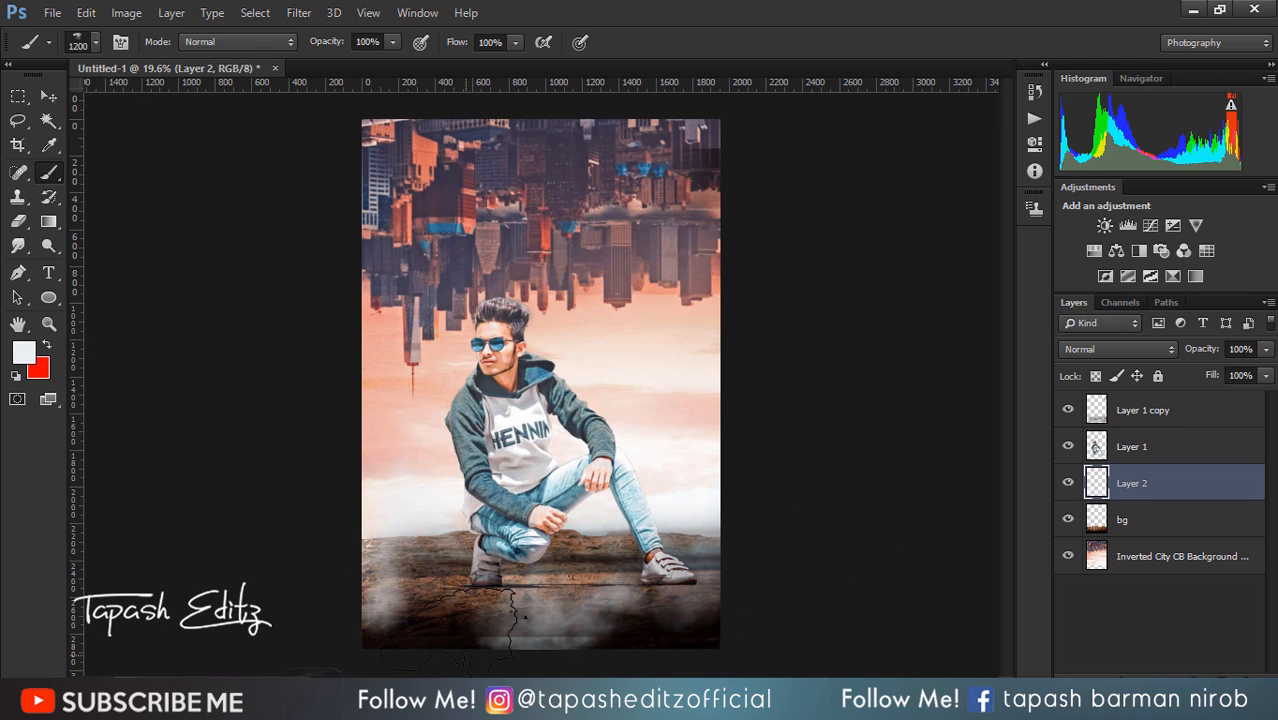
{"action": "left_click", "coordinate": [450, 638]}
{"action": "left_click", "coordinate": [625, 610]}
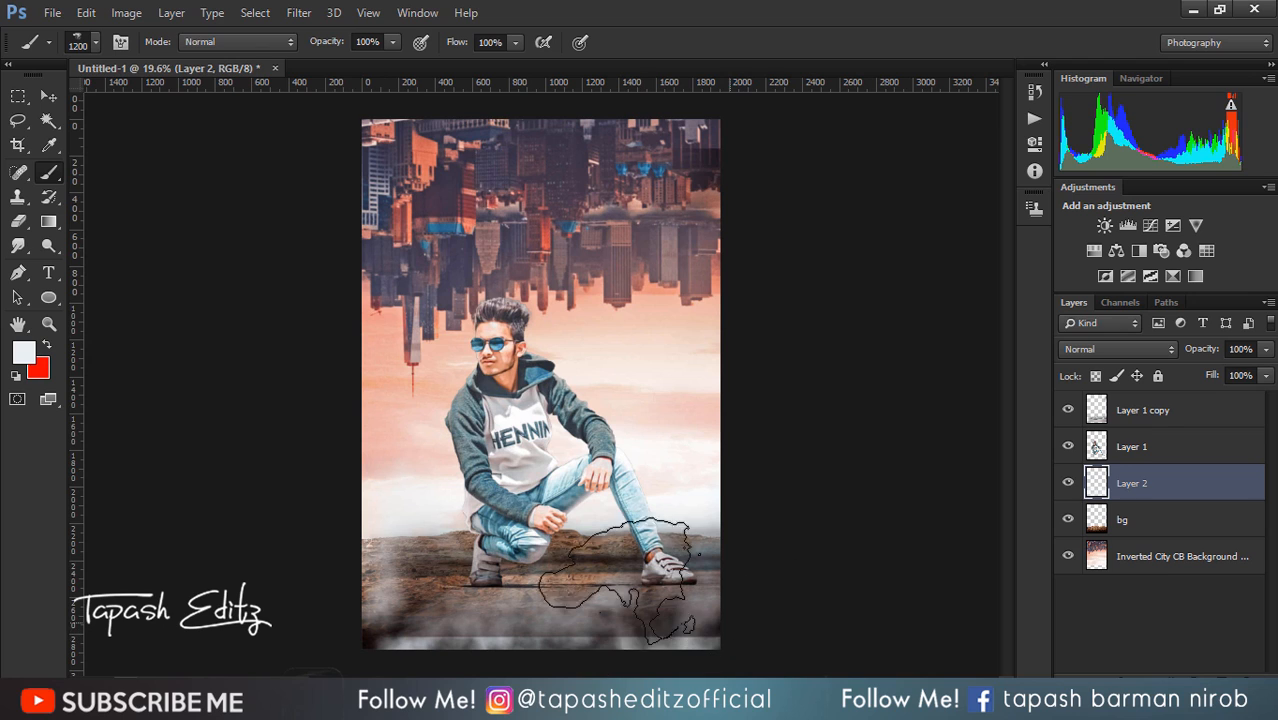
{"action": "left_click", "coordinate": [350, 547]}
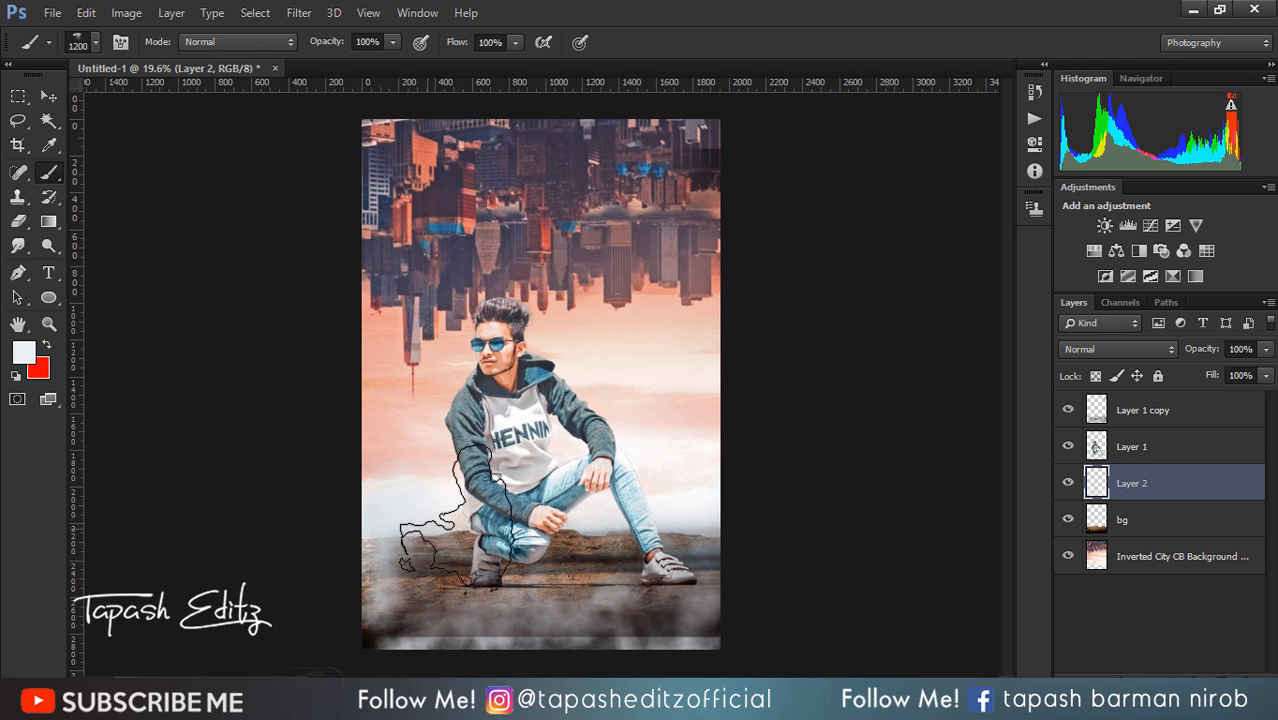
{"action": "left_click", "coordinate": [1100, 519]}
{"action": "left_click", "coordinate": [1133, 558]}
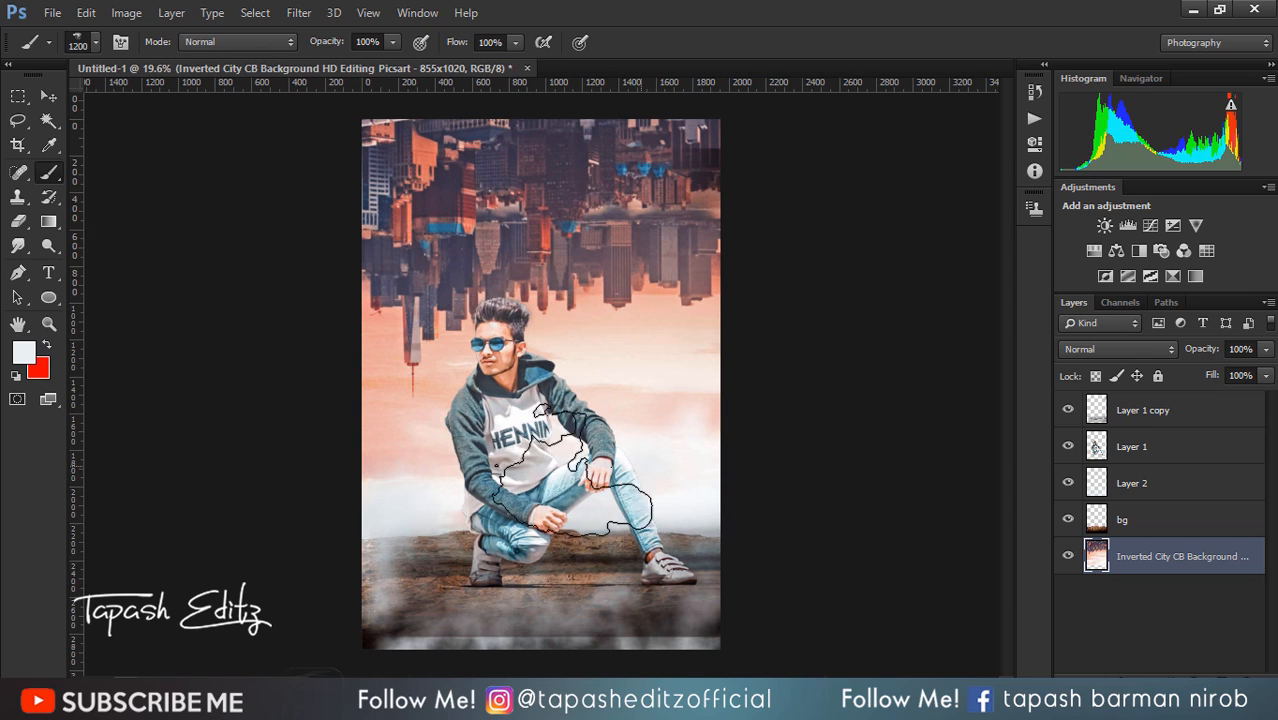
{"action": "left_click", "coordinate": [1117, 519]}
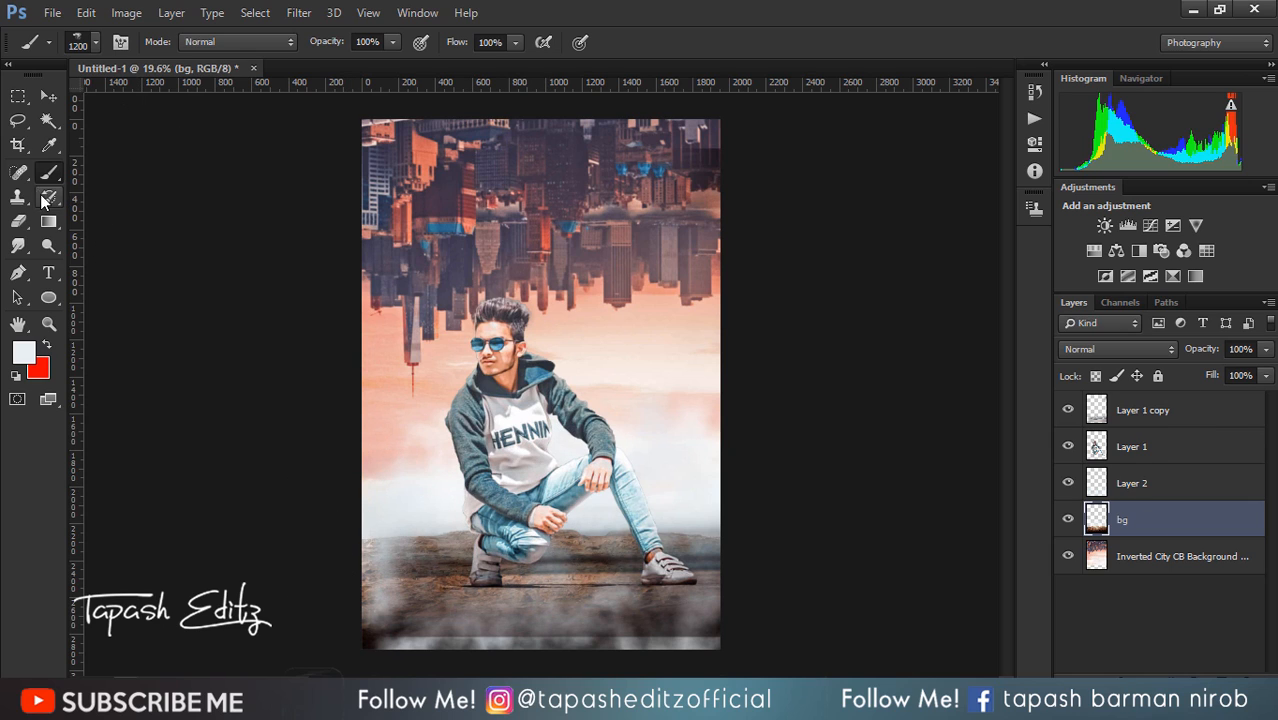
Crop the canvas slightly higher, trimming the strip along the ground's lower edge and extending the edge above the city.
{"action": "left_click", "coordinate": [18, 145]}
{"action": "left_click_drag", "start_coordinate": [543, 647], "coordinate": [543, 640]}
{"action": "left_click_drag", "start_coordinate": [716, 121], "coordinate": [718, 114]}
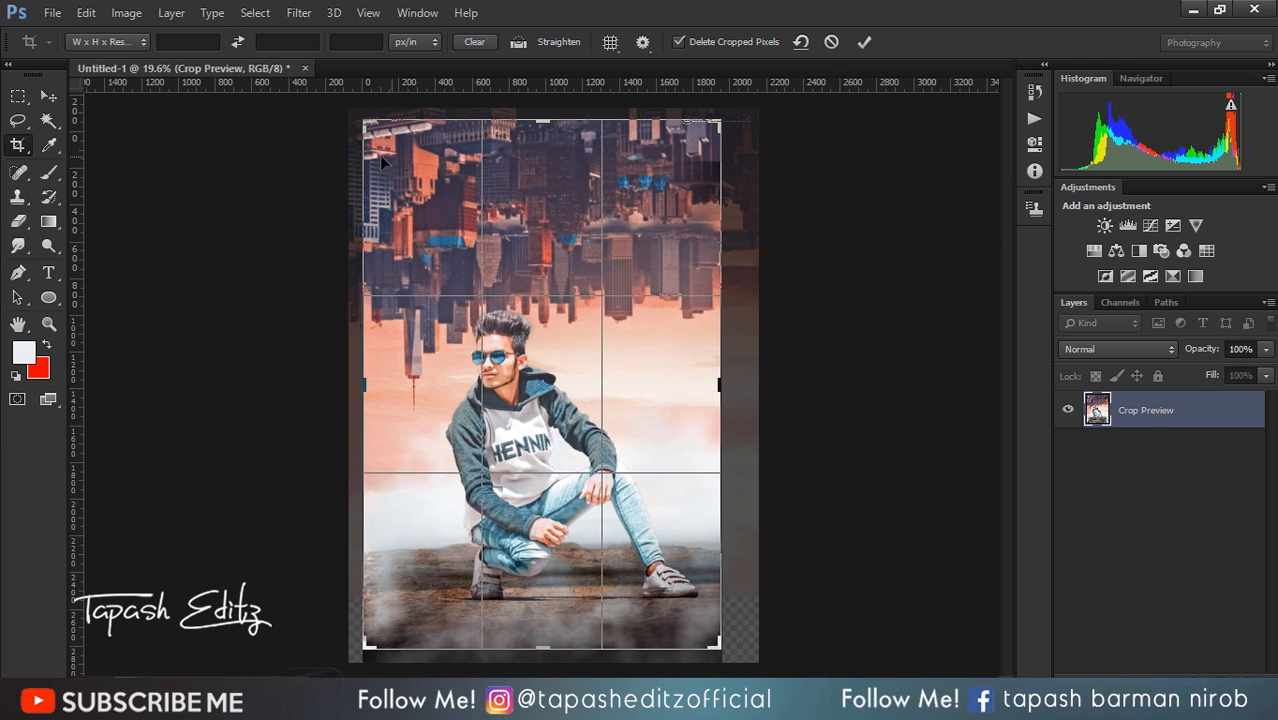
{"action": "left_click", "coordinate": [864, 41]}
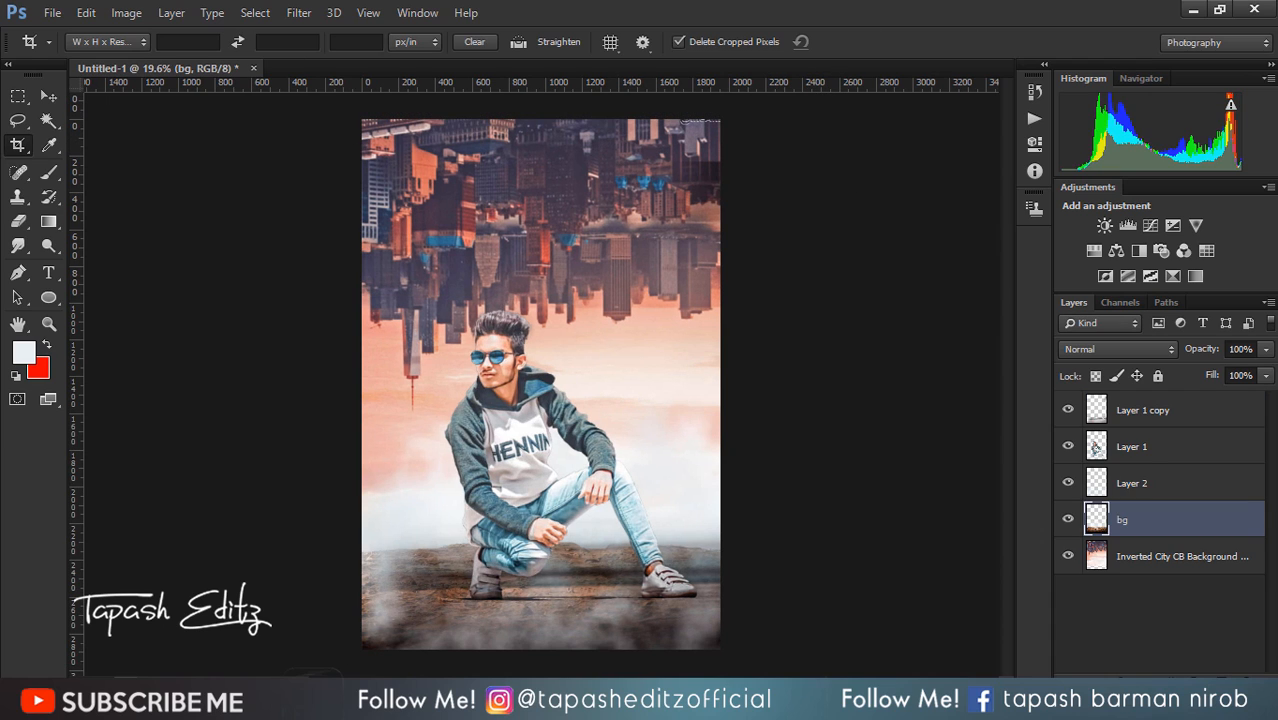
Select the man's layer, Layer 1, with the Move tool and frame his head closely.
{"action": "left_click", "coordinate": [64, 94]}
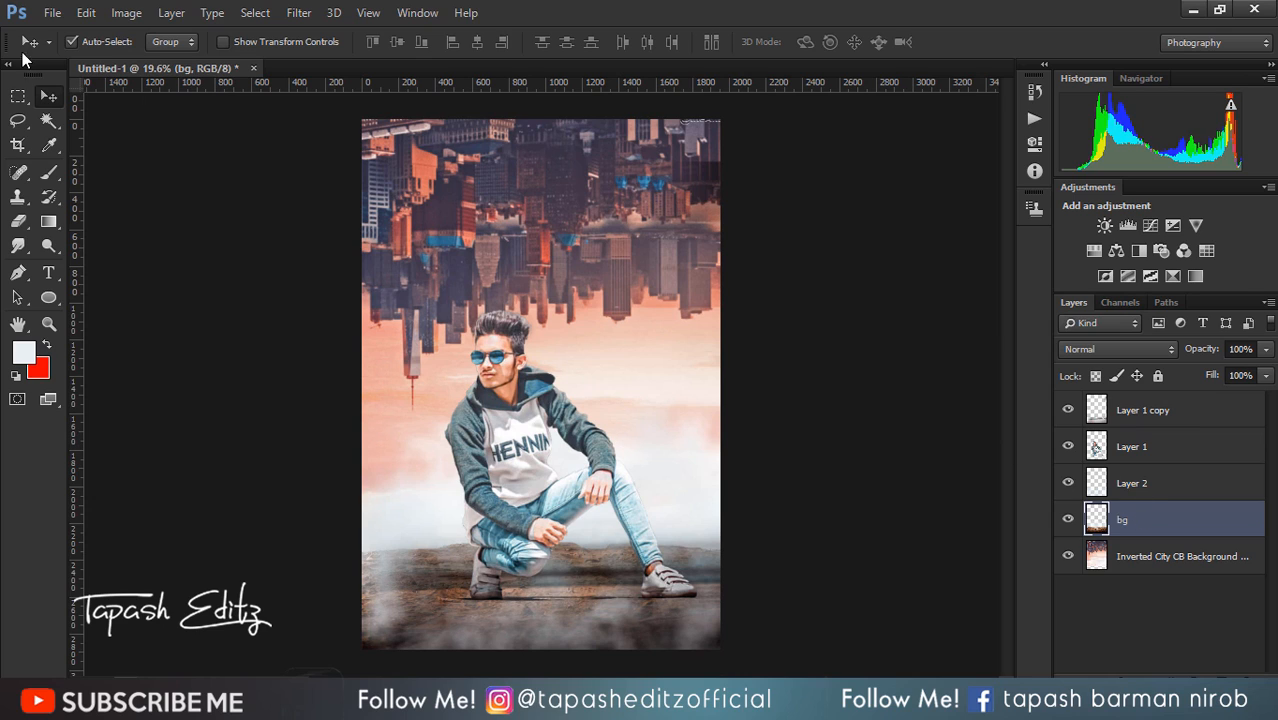
{"action": "mouse_move", "coordinate": [632, 185]}
{"action": "left_mouse_down"}
{"action": "mouse_move", "coordinate": [620, 184]}
{"action": "mouse_move", "coordinate": [648, 183]}
{"action": "mouse_move", "coordinate": [633, 181]}
{"action": "left_mouse_up"}
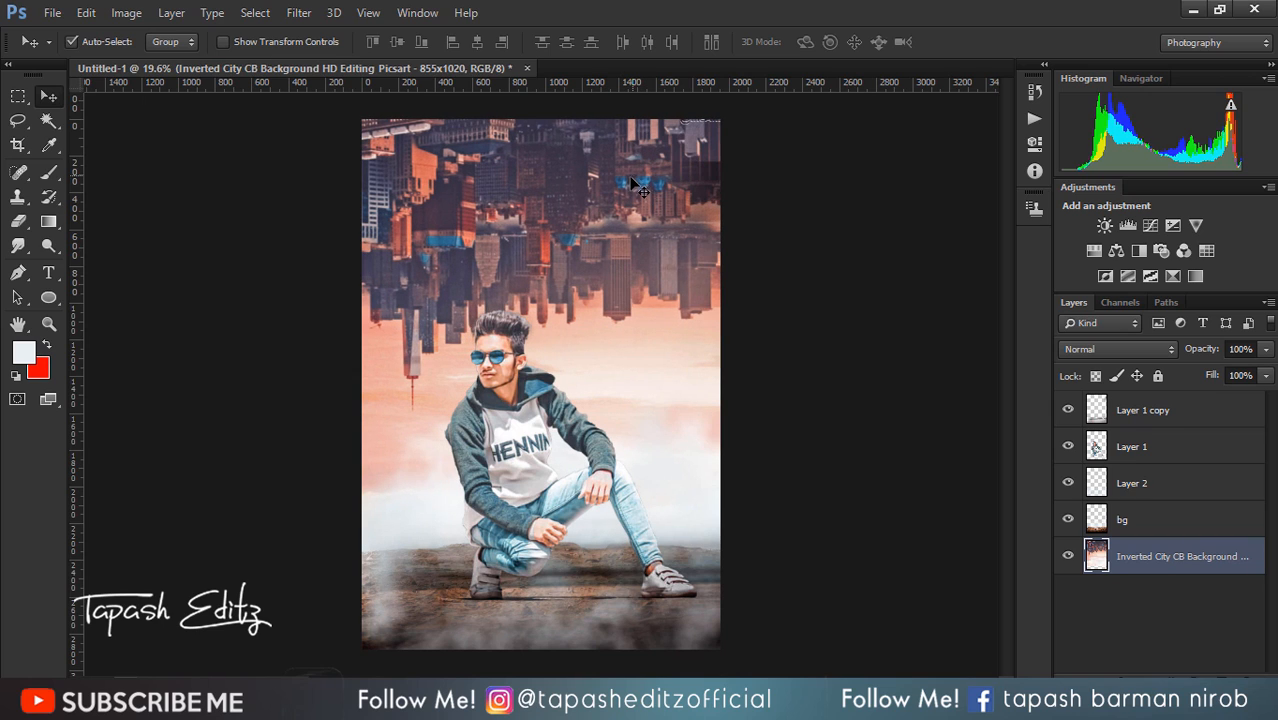
{"action": "scroll", "coordinate": [632, 186], "scroll_direction": "down", "scroll_amount": 4}
{"action": "scroll", "coordinate": [589, 304], "scroll_direction": "up", "scroll_amount": 3}
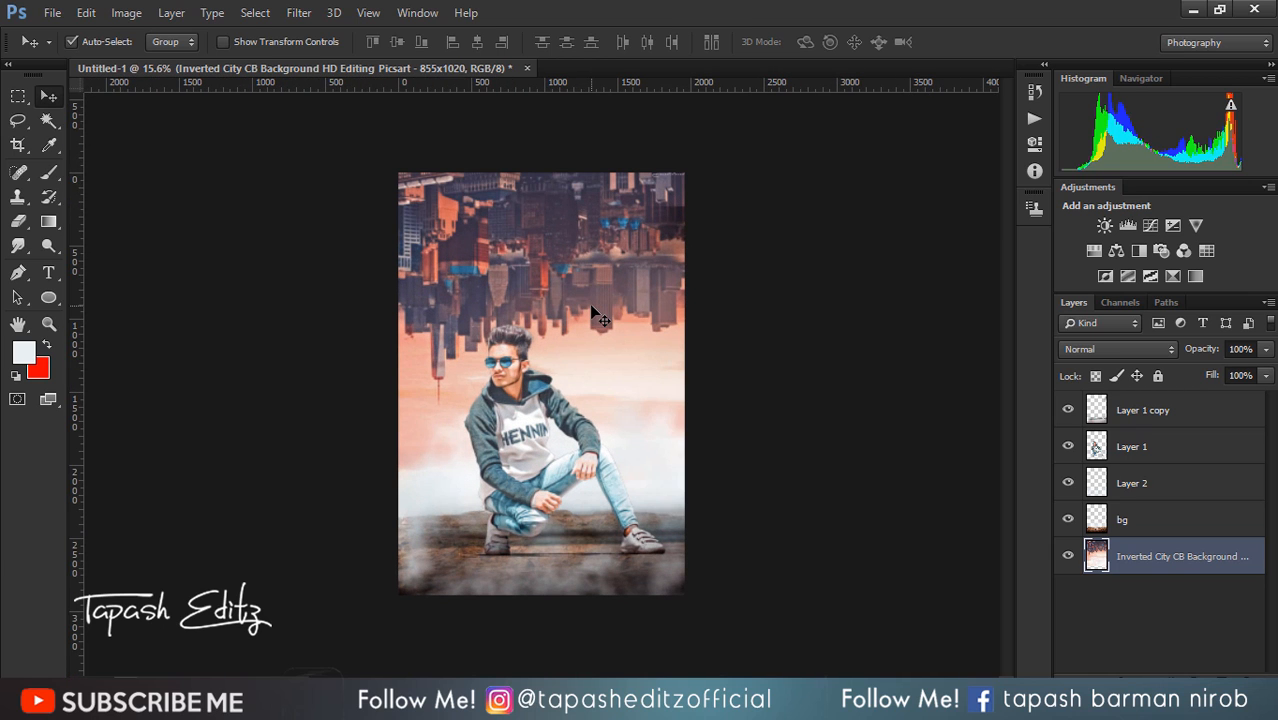
{"action": "scroll", "coordinate": [600, 318], "scroll_direction": "up", "scroll_amount": 2}
{"action": "left_click", "coordinate": [662, 391]}
{"action": "scroll", "coordinate": [530, 355], "scroll_direction": "up", "scroll_amount": 2}
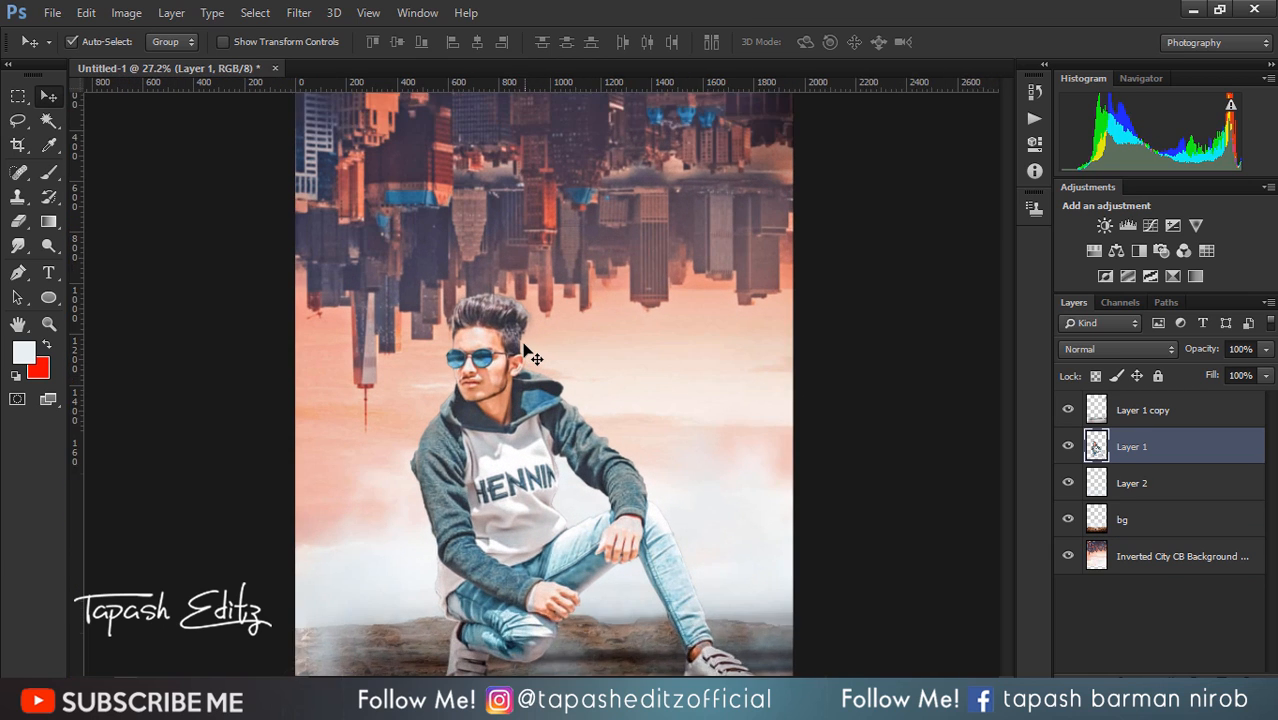
{"action": "scroll", "coordinate": [524, 345], "scroll_direction": "up", "scroll_amount": 2}
Set up the Smudge tool with a flat bristle brush tip at 33 px and 56% strength.
{"action": "left_click", "coordinate": [22, 246]}
{"action": "scroll", "coordinate": [418, 330], "scroll_direction": "up", "scroll_amount": 2}
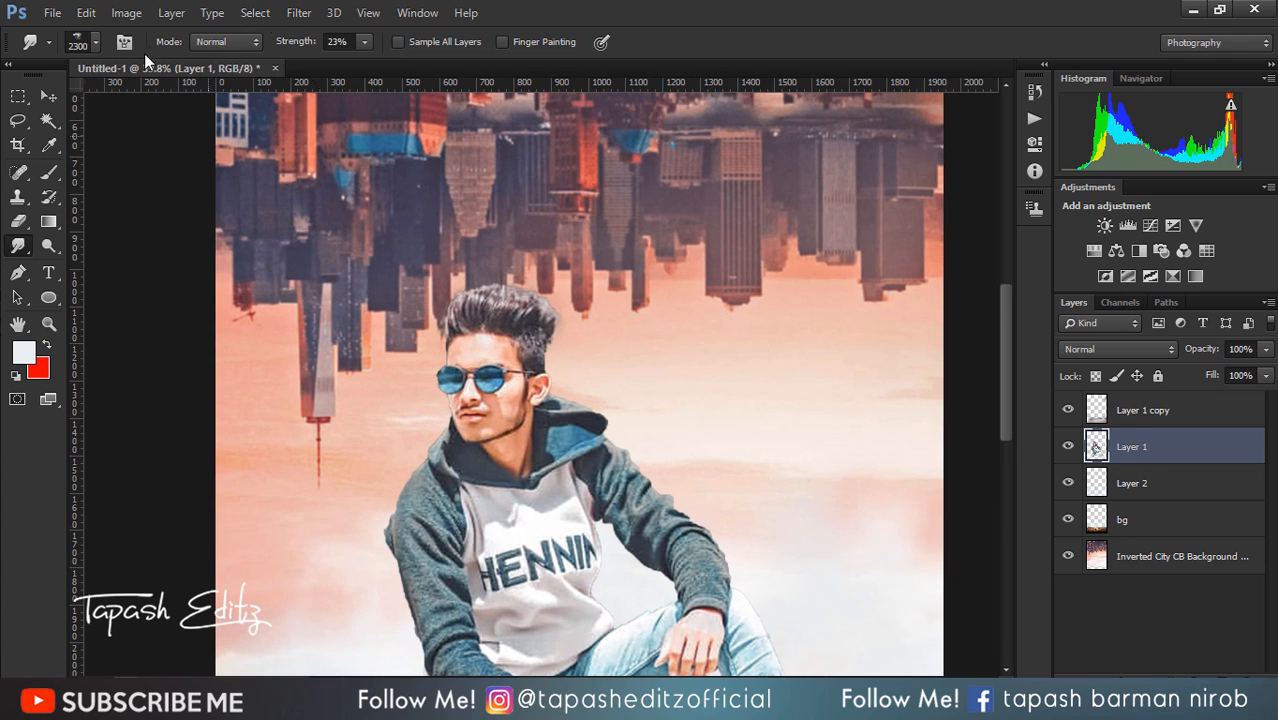
{"action": "left_click", "coordinate": [82, 42]}
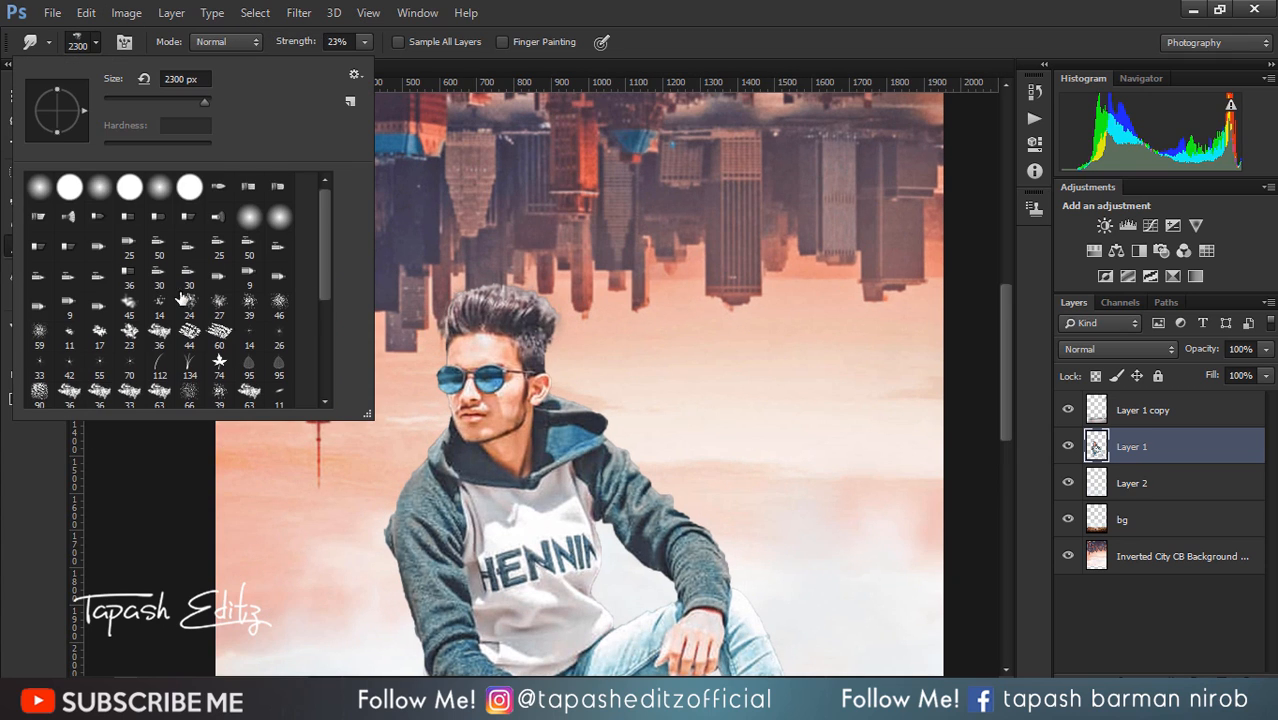
{"action": "scroll", "coordinate": [184, 301], "scroll_direction": "down", "scroll_amount": 3}
{"action": "scroll", "coordinate": [189, 314], "scroll_direction": "up", "scroll_amount": 3}
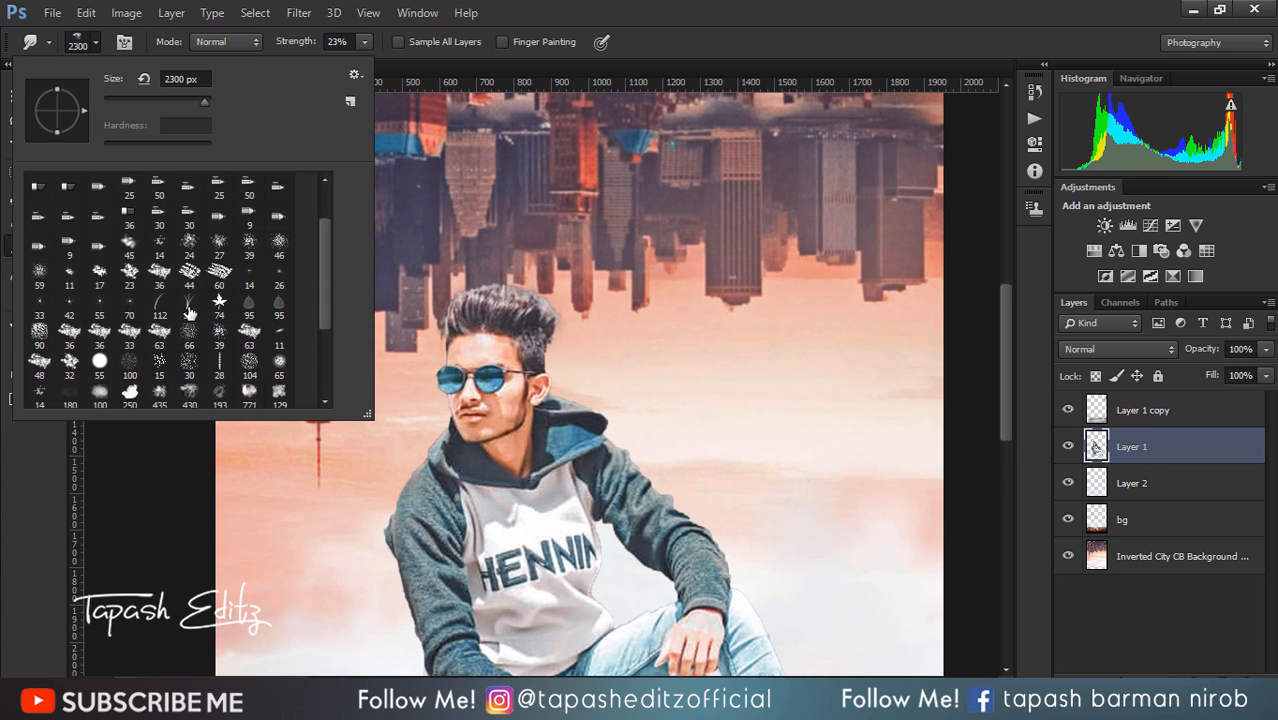
{"action": "double_click", "coordinate": [271, 198]}
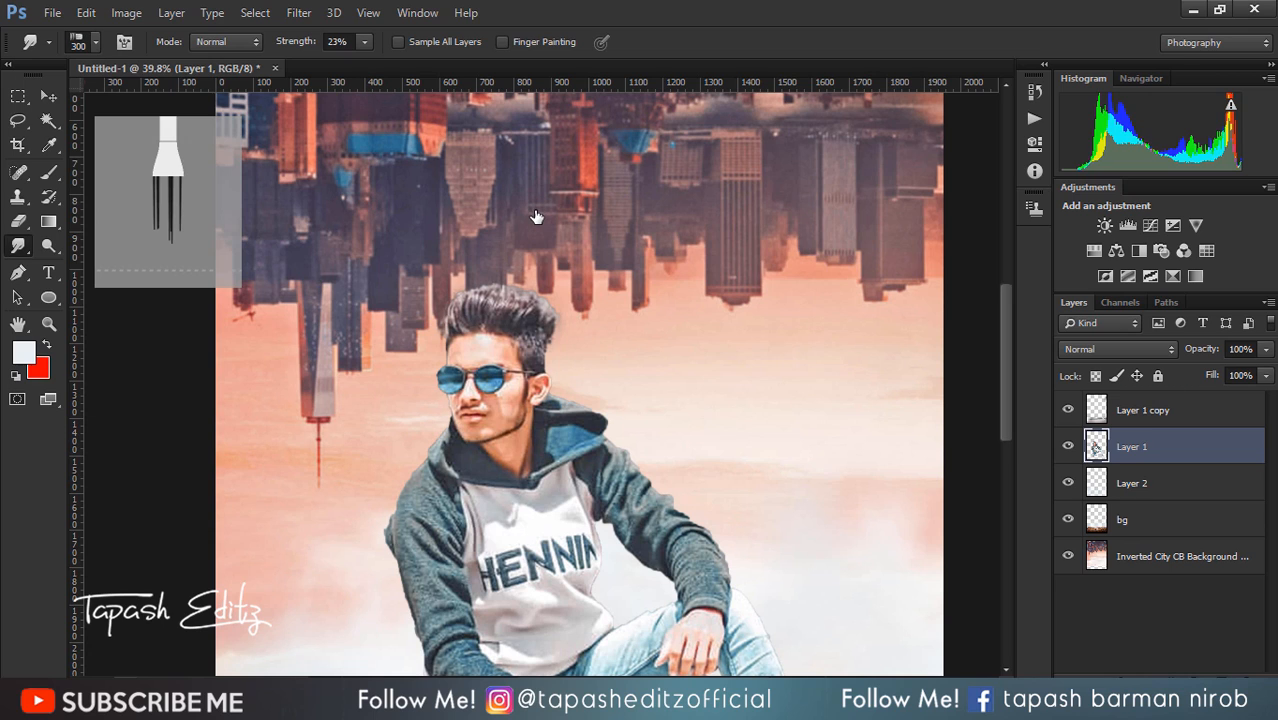
{"action": "left_click", "coordinate": [78, 42]}
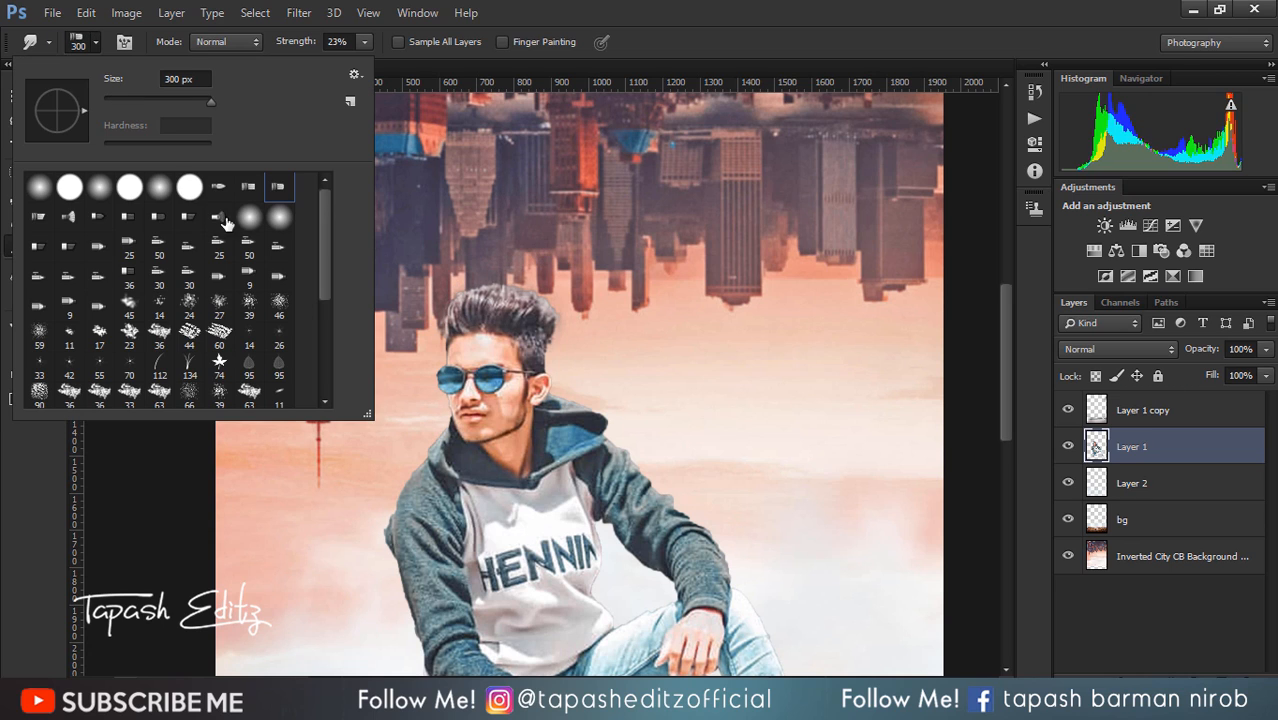
{"action": "left_click", "coordinate": [278, 193]}
{"action": "left_click", "coordinate": [143, 100]}
{"action": "left_click_drag", "start_coordinate": [143, 100], "coordinate": [134, 99]}
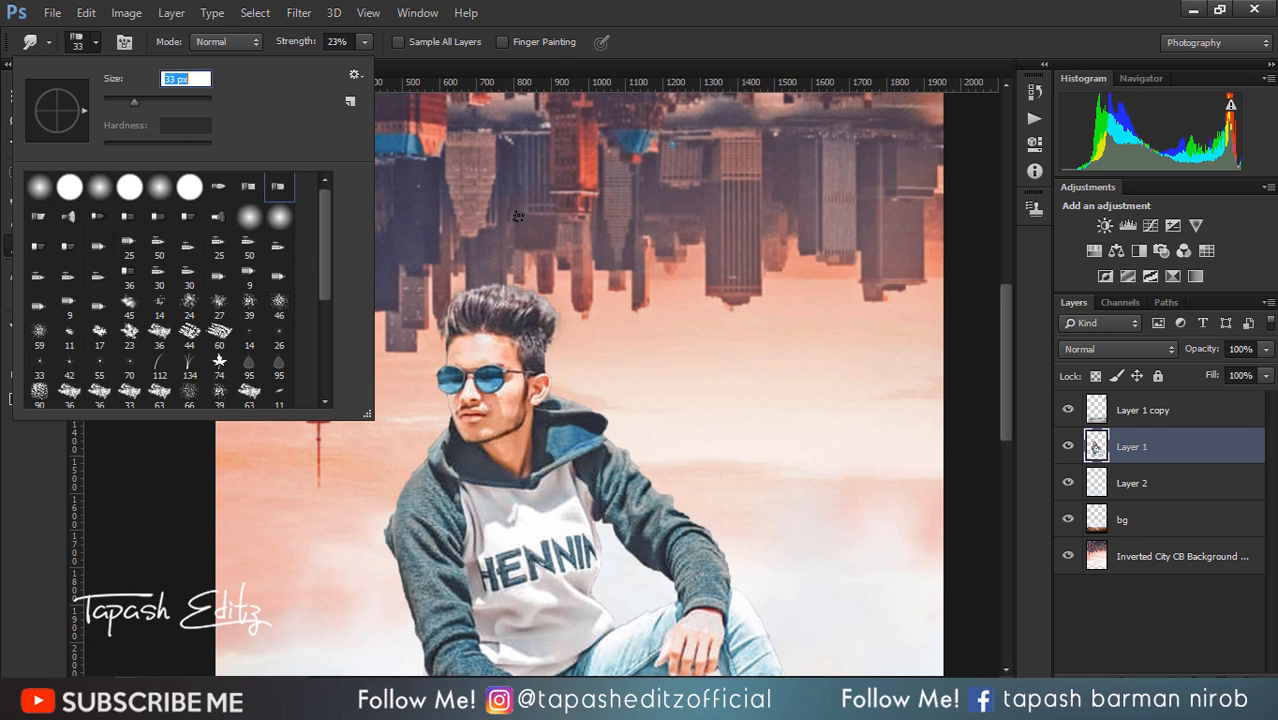
{"action": "left_click", "coordinate": [365, 41]}
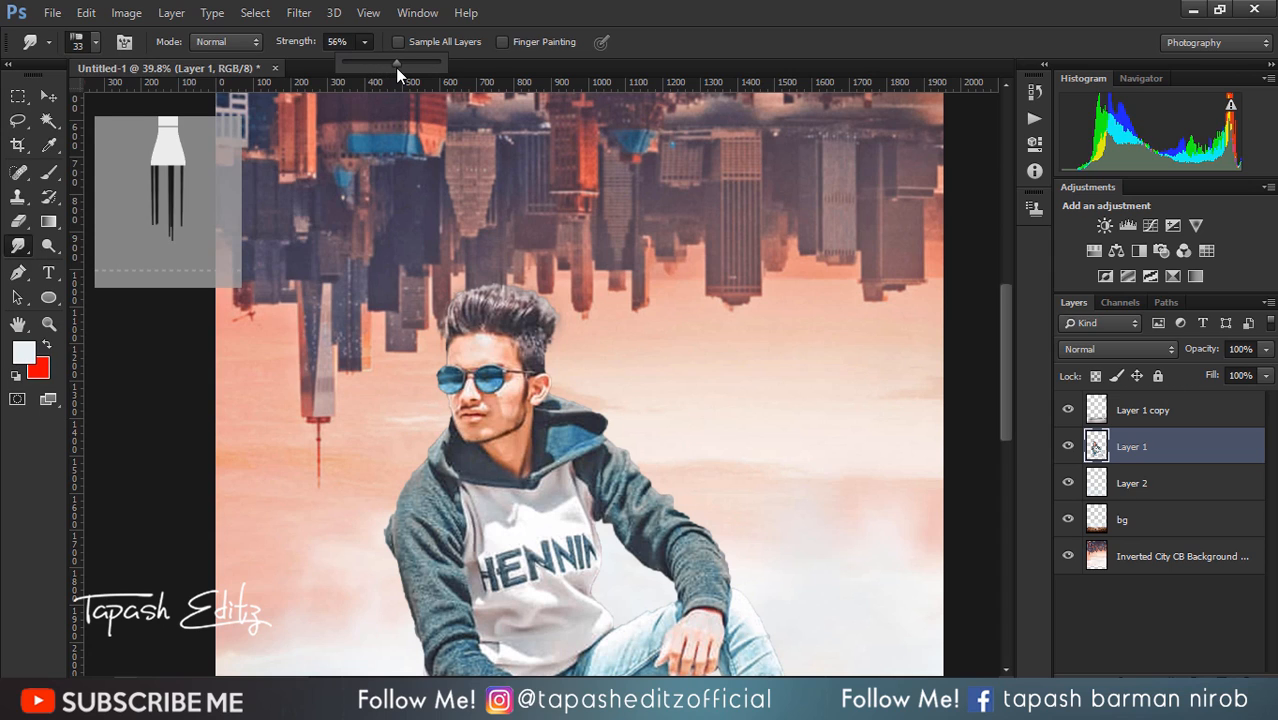
{"action": "left_click", "coordinate": [395, 67]}
Smudge the man's hair in upward strokes from the hairline to shape smooth, raised strands.
{"action": "mouse_move", "coordinate": [452, 326]}
{"action": "left_mouse_down"}
{"action": "mouse_move", "coordinate": [456, 296]}
{"action": "mouse_move", "coordinate": [465, 317]}
{"action": "mouse_move", "coordinate": [474, 294]}
{"action": "mouse_move", "coordinate": [464, 329]}
{"action": "mouse_move", "coordinate": [436, 292]}
{"action": "mouse_move", "coordinate": [456, 330]}
{"action": "mouse_move", "coordinate": [441, 301]}
{"action": "mouse_move", "coordinate": [469, 319]}
{"action": "mouse_move", "coordinate": [468, 289]}
{"action": "mouse_move", "coordinate": [485, 323]}
{"action": "mouse_move", "coordinate": [490, 287]}
{"action": "mouse_move", "coordinate": [470, 321]}
{"action": "mouse_move", "coordinate": [457, 318]}
{"action": "mouse_move", "coordinate": [481, 301]}
{"action": "mouse_move", "coordinate": [485, 321]}
{"action": "mouse_move", "coordinate": [480, 287]}
{"action": "mouse_move", "coordinate": [468, 315]}
{"action": "mouse_move", "coordinate": [466, 295]}
{"action": "mouse_move", "coordinate": [494, 319]}
{"action": "mouse_move", "coordinate": [498, 285]}
{"action": "mouse_move", "coordinate": [501, 319]}
{"action": "mouse_move", "coordinate": [487, 320]}
{"action": "mouse_move", "coordinate": [500, 286]}
{"action": "mouse_move", "coordinate": [479, 320]}
{"action": "mouse_move", "coordinate": [458, 316]}
{"action": "mouse_move", "coordinate": [482, 284]}
{"action": "mouse_move", "coordinate": [503, 322]}
{"action": "mouse_move", "coordinate": [504, 296]}
{"action": "mouse_move", "coordinate": [501, 317]}
{"action": "mouse_move", "coordinate": [494, 307]}
{"action": "mouse_move", "coordinate": [516, 323]}
{"action": "mouse_move", "coordinate": [527, 290]}
{"action": "mouse_move", "coordinate": [515, 321]}
{"action": "mouse_move", "coordinate": [512, 282]}
{"action": "mouse_move", "coordinate": [528, 314]}
{"action": "mouse_move", "coordinate": [543, 317]}
{"action": "mouse_move", "coordinate": [543, 294]}
{"action": "mouse_move", "coordinate": [535, 291]}
{"action": "left_mouse_up"}
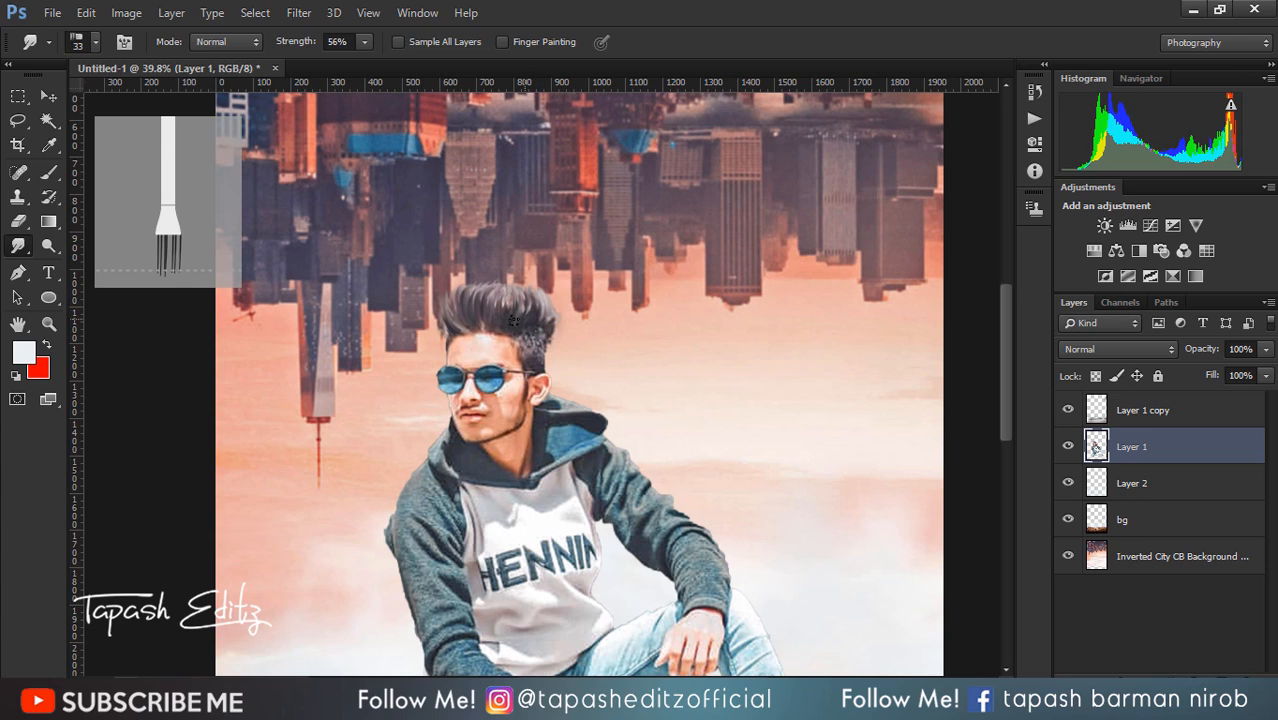
{"action": "mouse_move", "coordinate": [454, 316]}
{"action": "left_mouse_down"}
{"action": "mouse_move", "coordinate": [447, 299]}
{"action": "mouse_move", "coordinate": [495, 290]}
{"action": "left_mouse_up"}
{"action": "left_click_drag", "start_coordinate": [455, 328], "coordinate": [447, 314]}
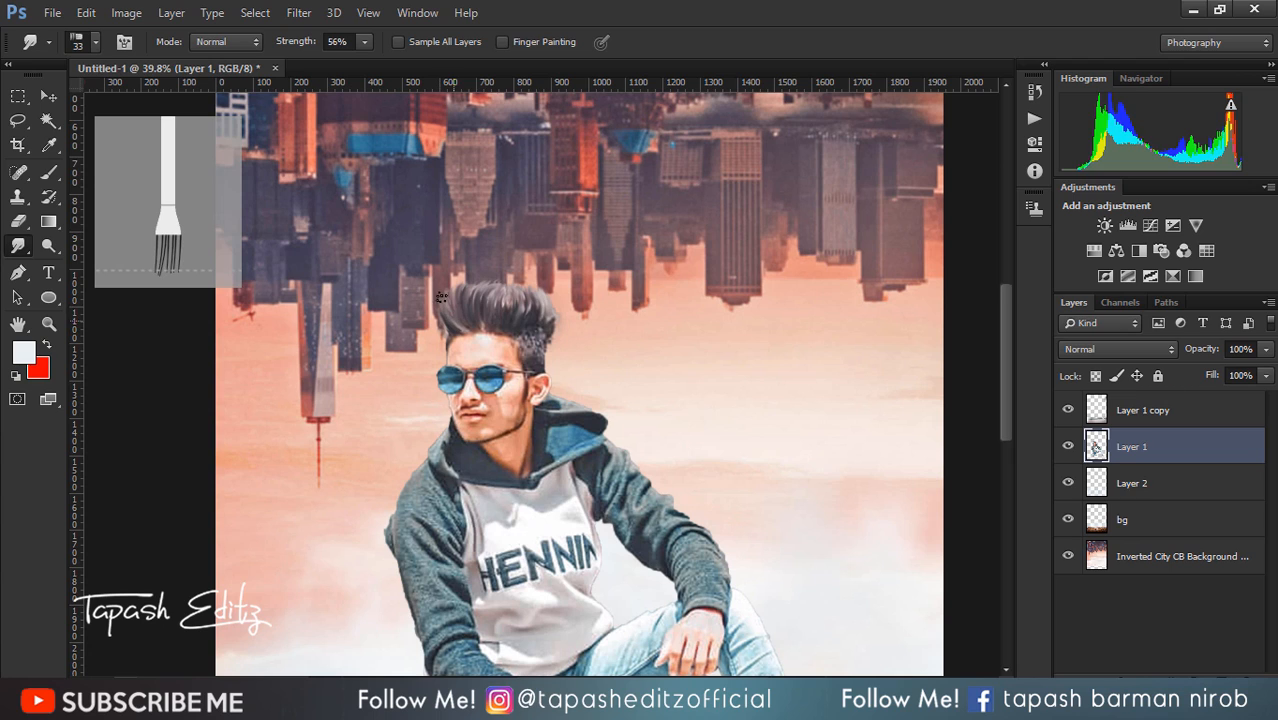
Switch the Smudge tool to the 65 px textured brush tip and set its strength to 25%.
{"action": "left_click", "coordinate": [85, 43]}
{"action": "scroll", "coordinate": [247, 381], "scroll_direction": "down", "scroll_amount": 3}
{"action": "scroll", "coordinate": [189, 387], "scroll_direction": "down", "scroll_amount": 1}
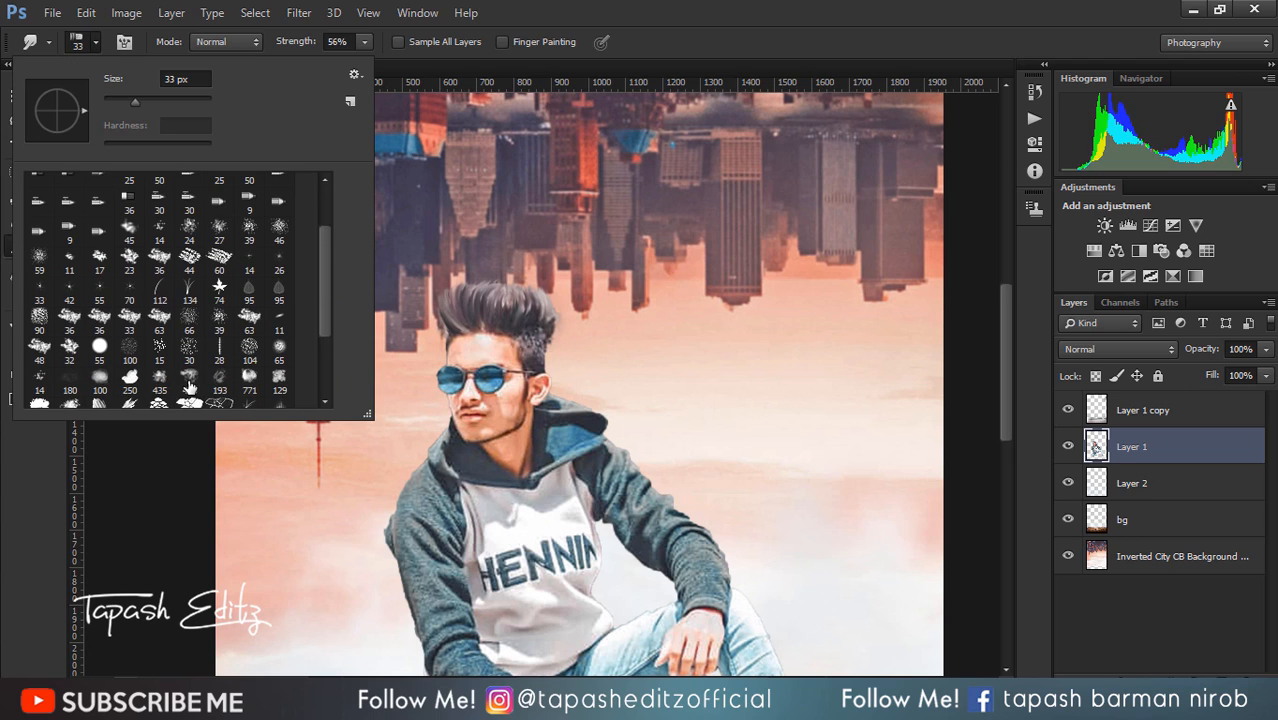
{"action": "scroll", "coordinate": [86, 333], "scroll_direction": "up", "scroll_amount": 1}
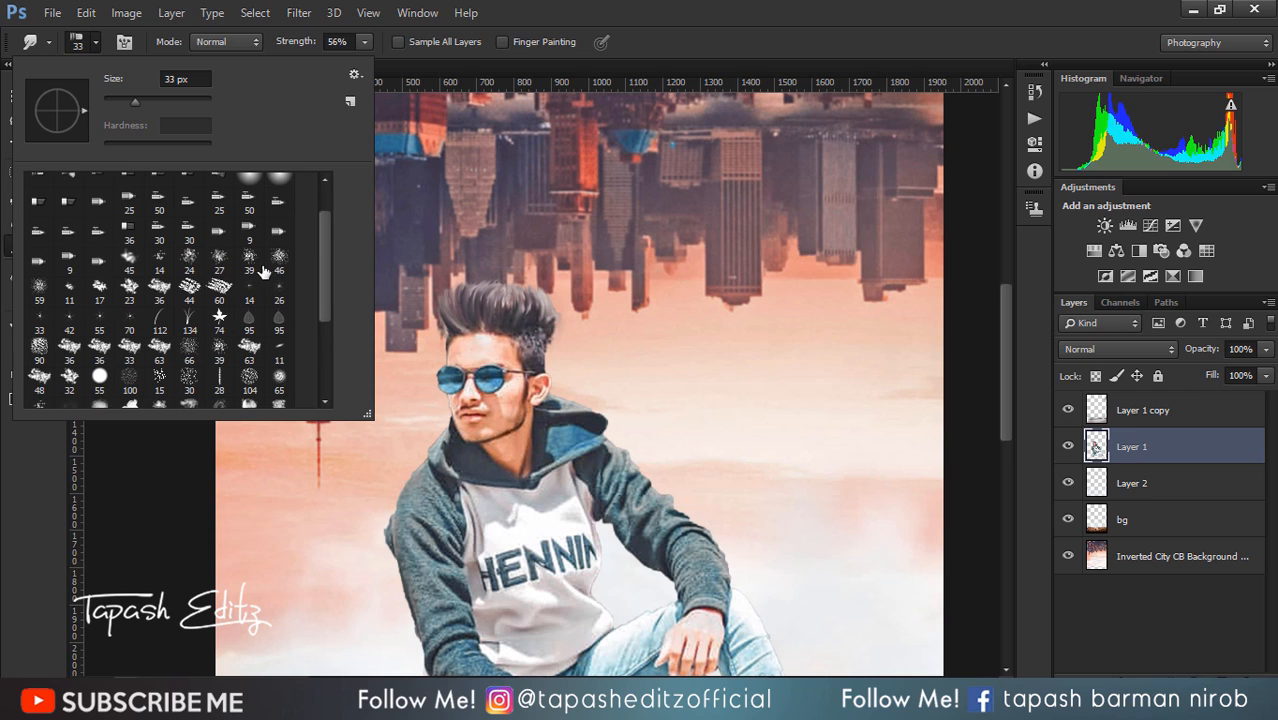
{"action": "scroll", "coordinate": [278, 258], "scroll_direction": "up", "scroll_amount": 1}
{"action": "left_click", "coordinate": [279, 390]}
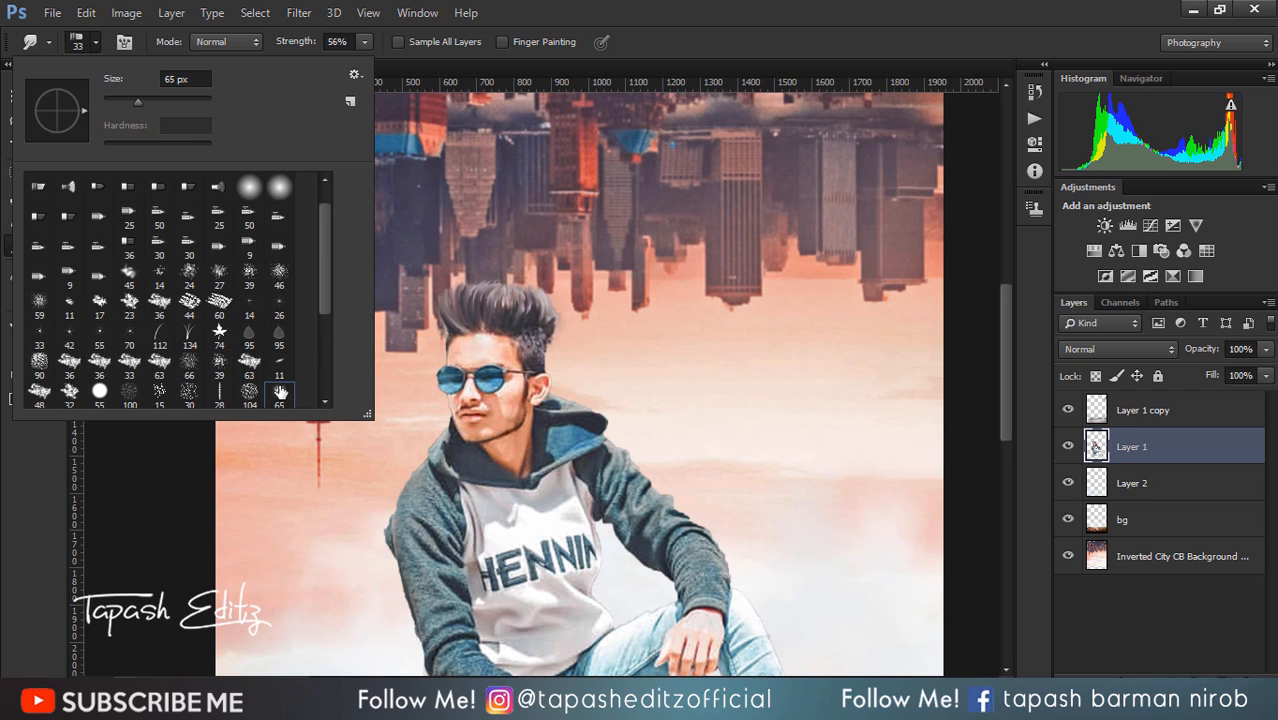
{"action": "scroll", "coordinate": [566, 284], "scroll_direction": "up", "scroll_amount": 2}
{"action": "left_click", "coordinate": [364, 42]}
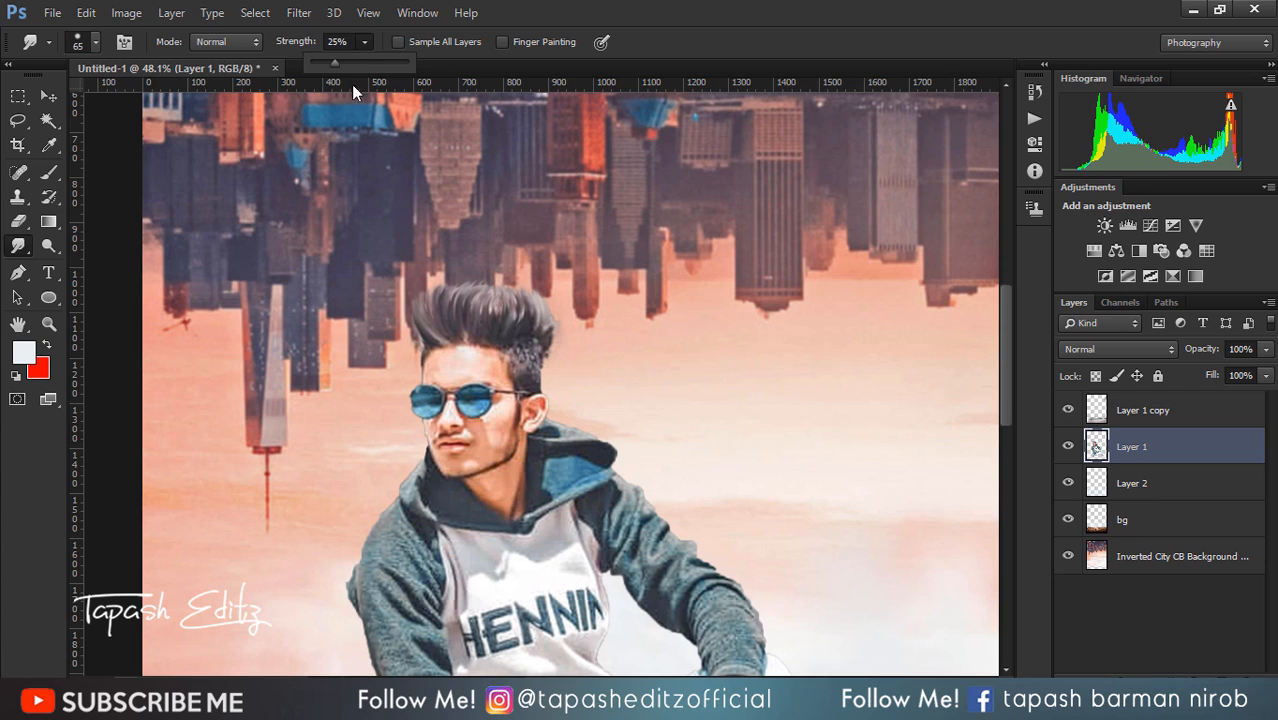
{"action": "scroll", "coordinate": [565, 213], "scroll_direction": "up", "scroll_amount": 2}
Smudge the skin across the man's forehead and face to smooth it, reducing the brush from 65 px to 45 px and 15 px.
{"action": "left_click", "coordinate": [441, 390]}
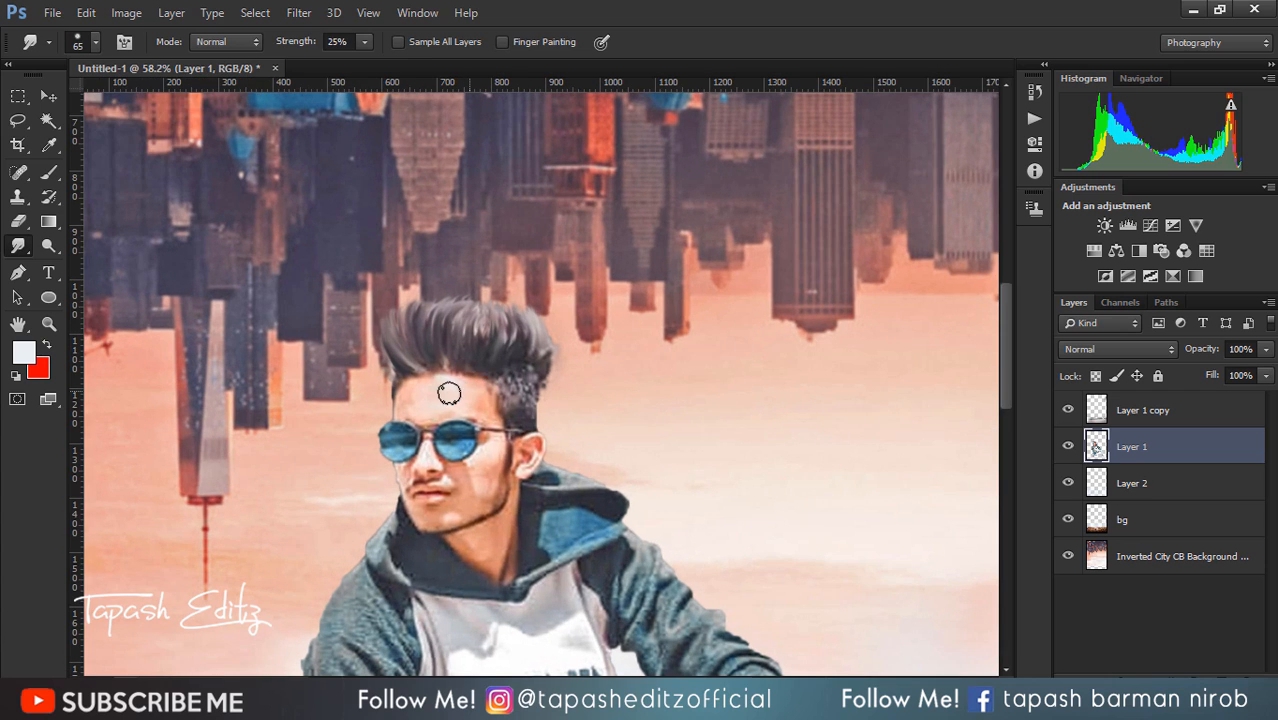
{"action": "mouse_move", "coordinate": [449, 393]}
{"action": "left_mouse_down"}
{"action": "mouse_move", "coordinate": [416, 394]}
{"action": "mouse_move", "coordinate": [476, 402]}
{"action": "mouse_move", "coordinate": [482, 391]}
{"action": "left_mouse_up"}
{"action": "key", "text": "p"}
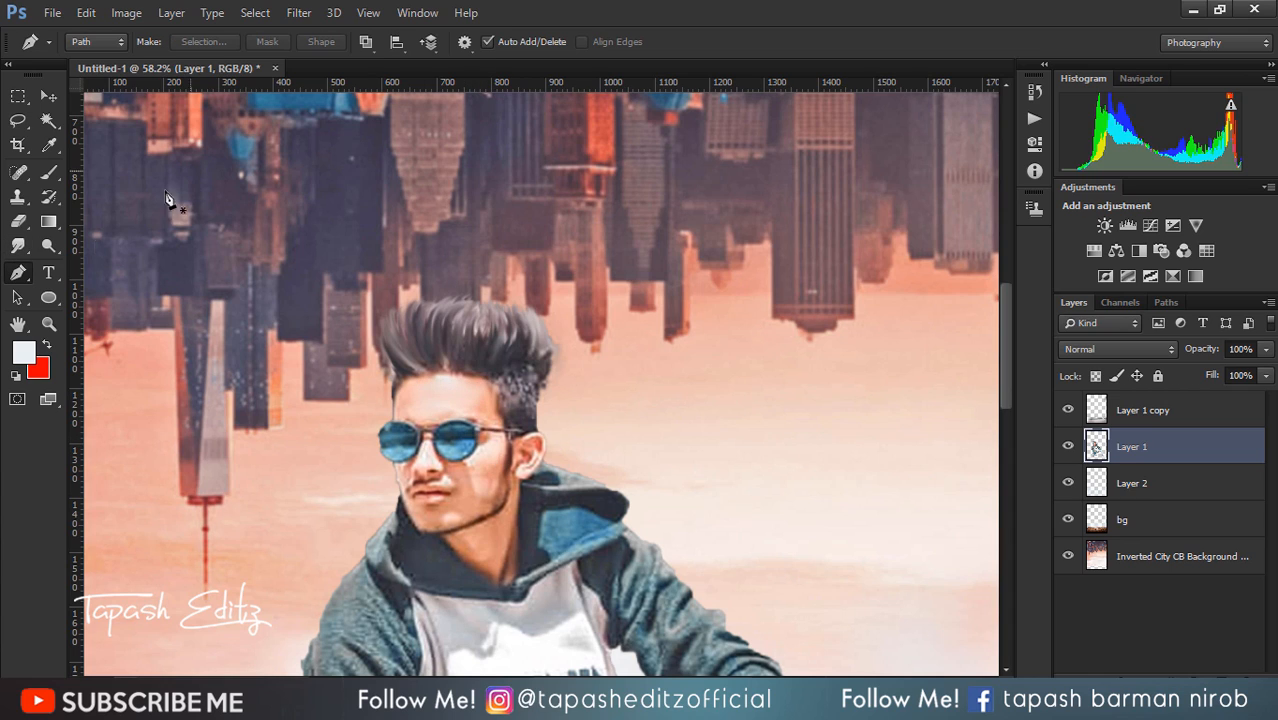
{"action": "left_click", "coordinate": [20, 246]}
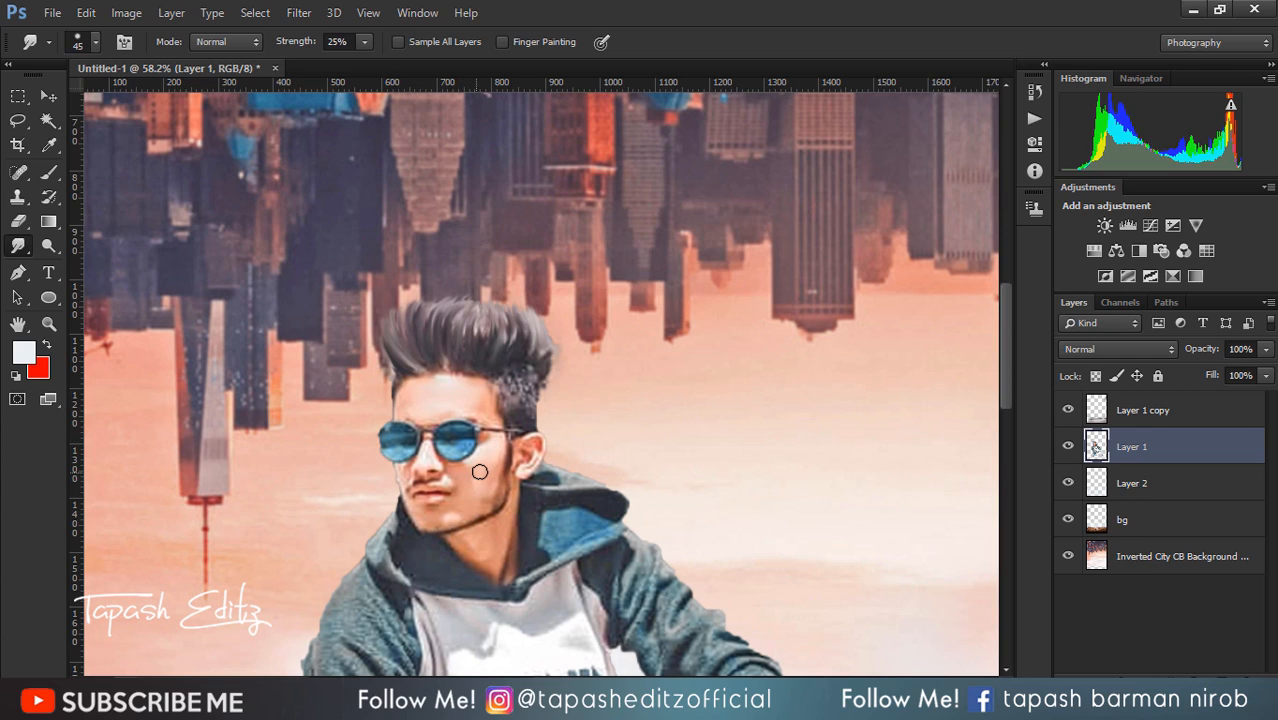
{"action": "key", "text": "p"}
{"action": "left_click", "coordinate": [18, 246]}
Stamp all visible layers into a new layer above Layer 1 copy and open it in the Camera Raw Filter.
{"action": "scroll", "coordinate": [636, 451], "scroll_direction": "down", "scroll_amount": 11}
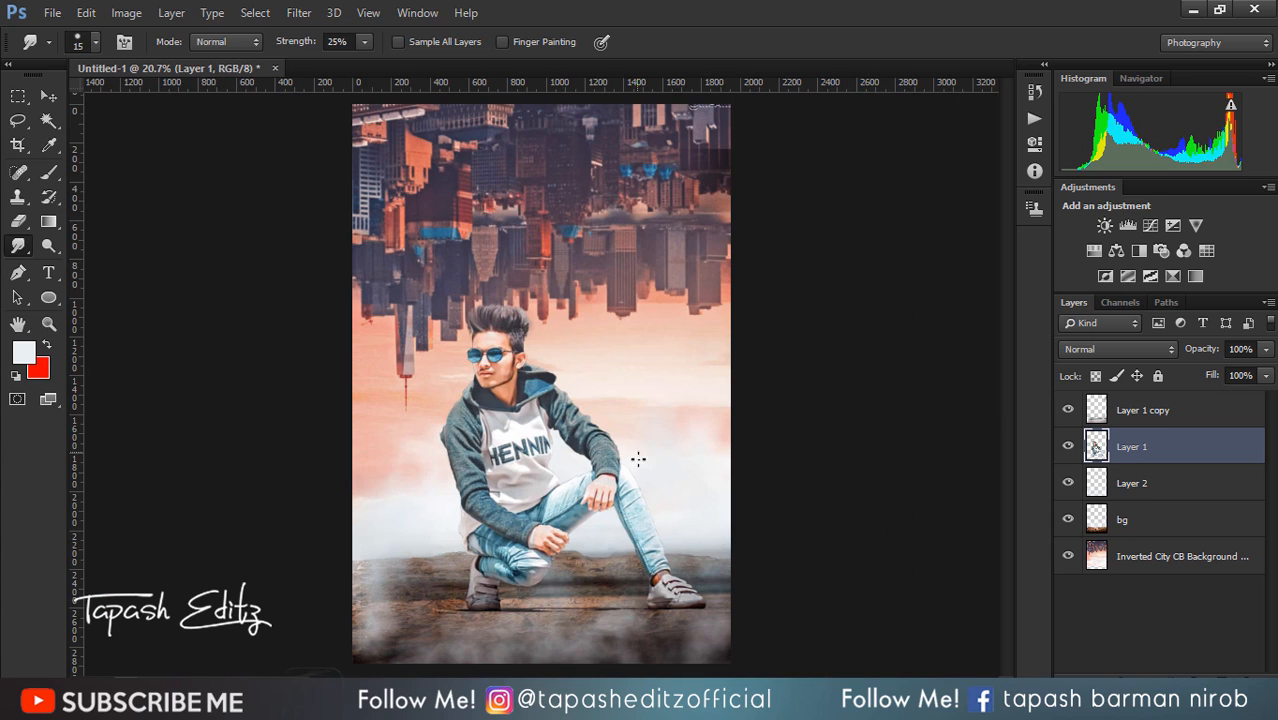
{"action": "scroll", "coordinate": [639, 457], "scroll_direction": "up", "scroll_amount": 1}
{"action": "scroll", "coordinate": [581, 461], "scroll_direction": "down", "scroll_amount": 3}
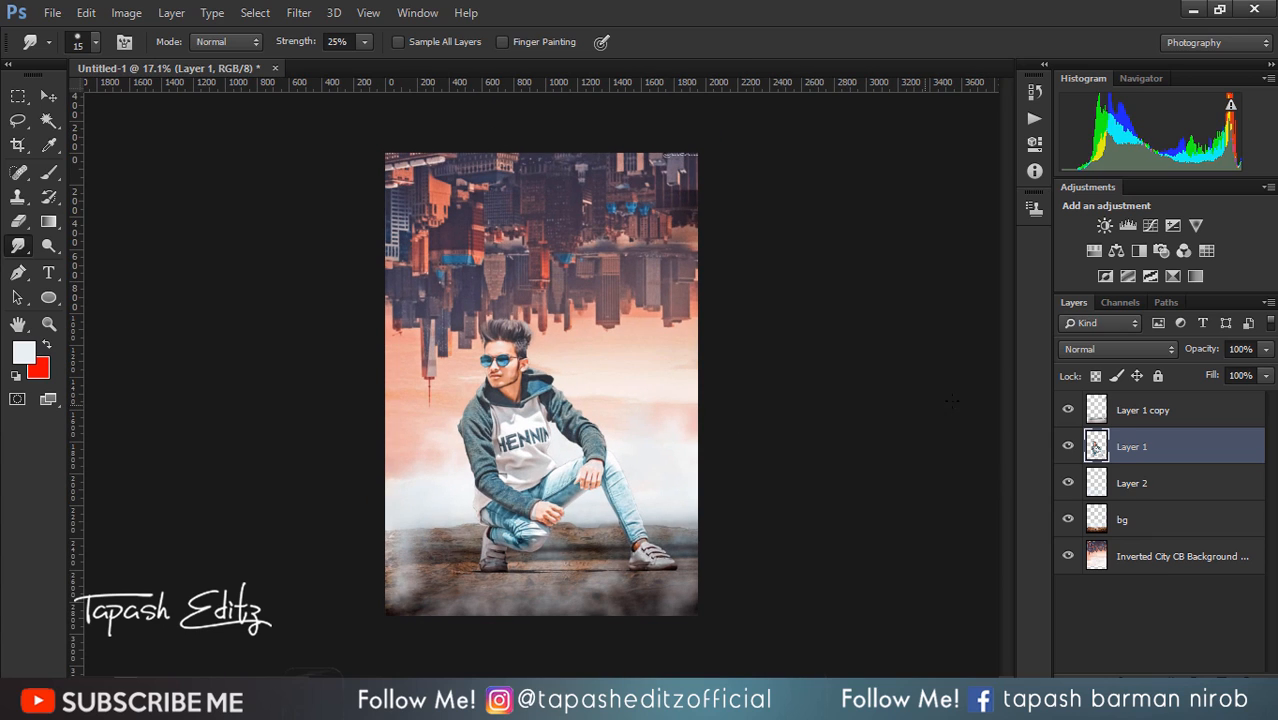
{"action": "left_click", "coordinate": [1131, 412]}
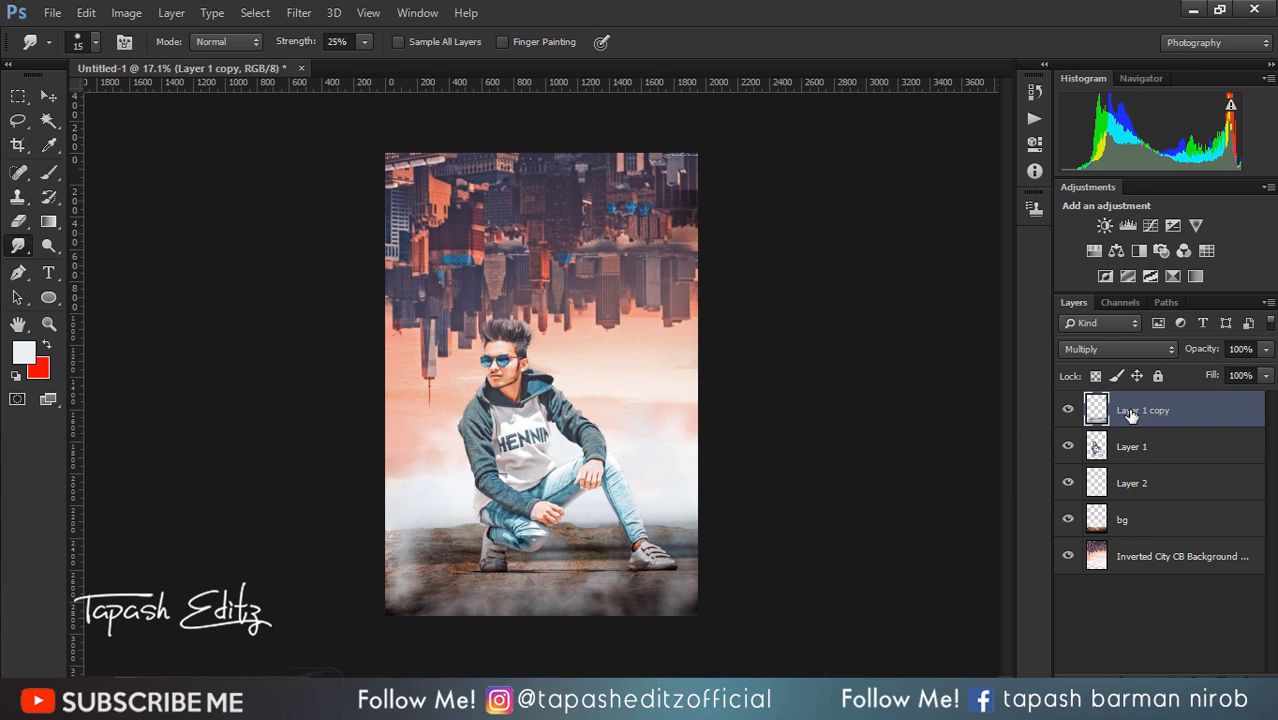
{"action": "key", "text": "ctrl+shift+alt+e"}
{"action": "left_click", "coordinate": [305, 12]}
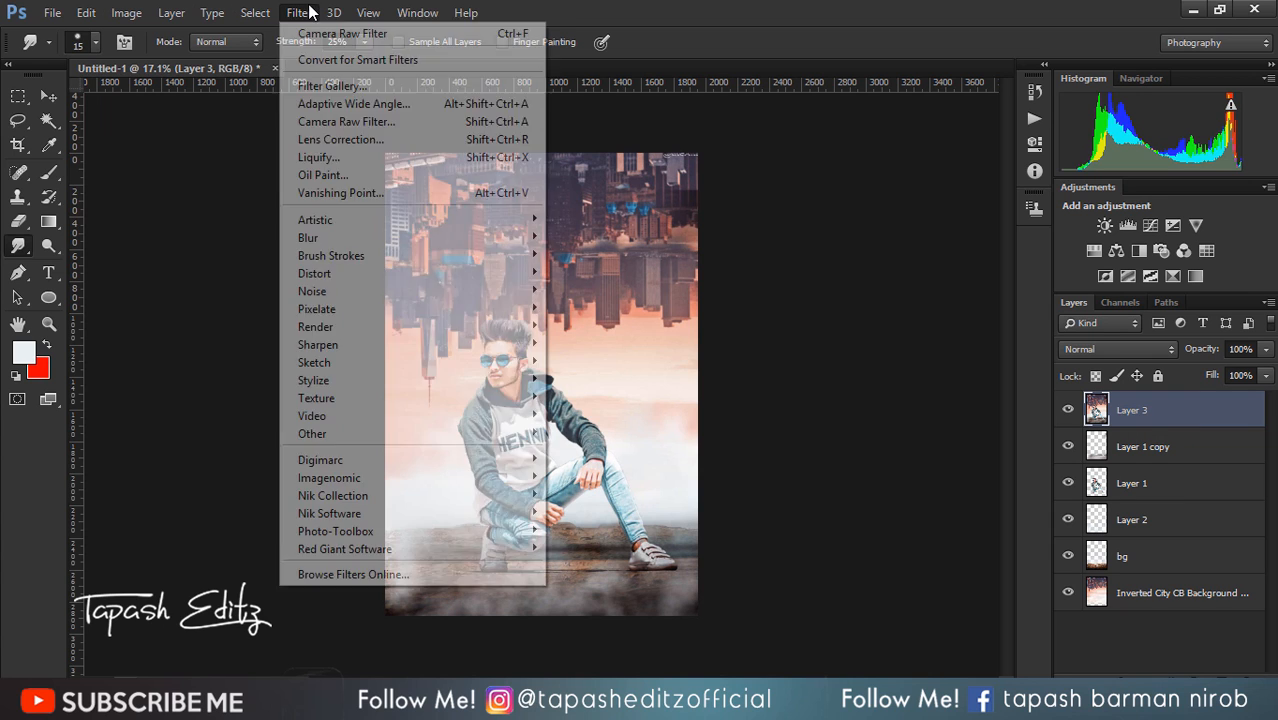
{"action": "left_click", "coordinate": [365, 122]}
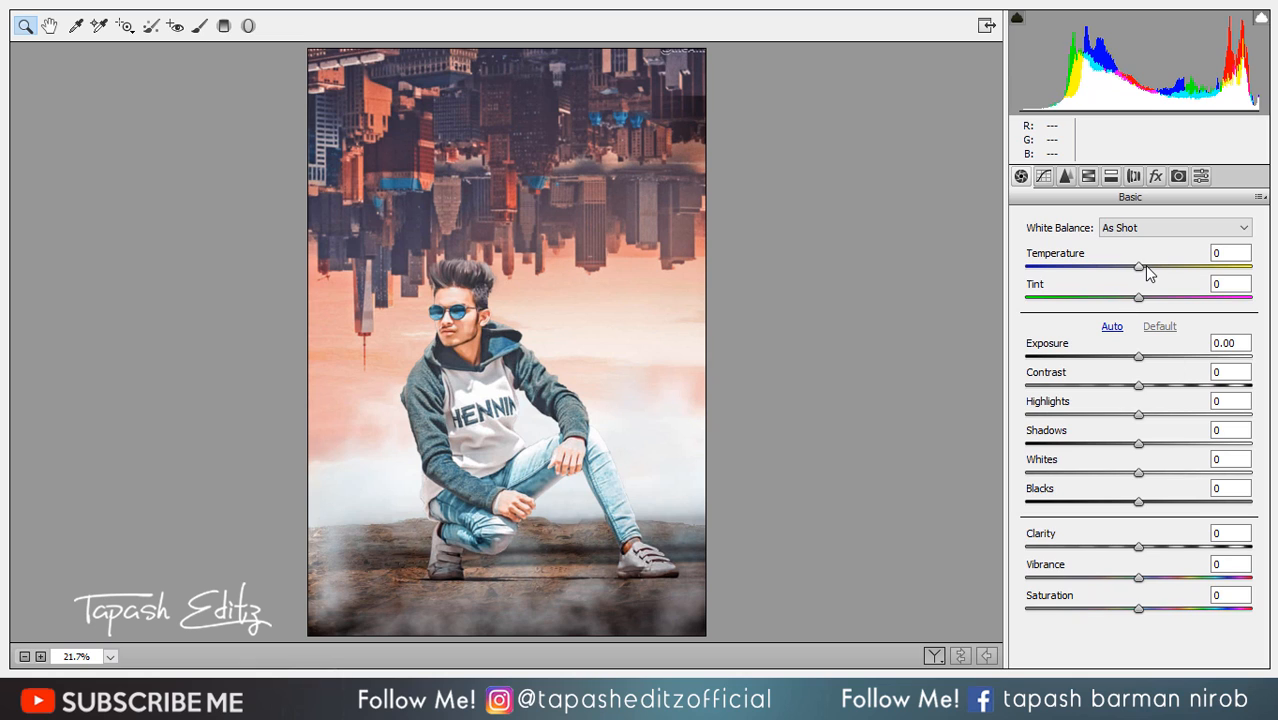
Set the basic tones to temperature -6, highlights -100, whites -9, blacks -21 and contrast +17.
{"action": "left_click_drag", "start_coordinate": [1147, 271], "coordinate": [1140, 270]}
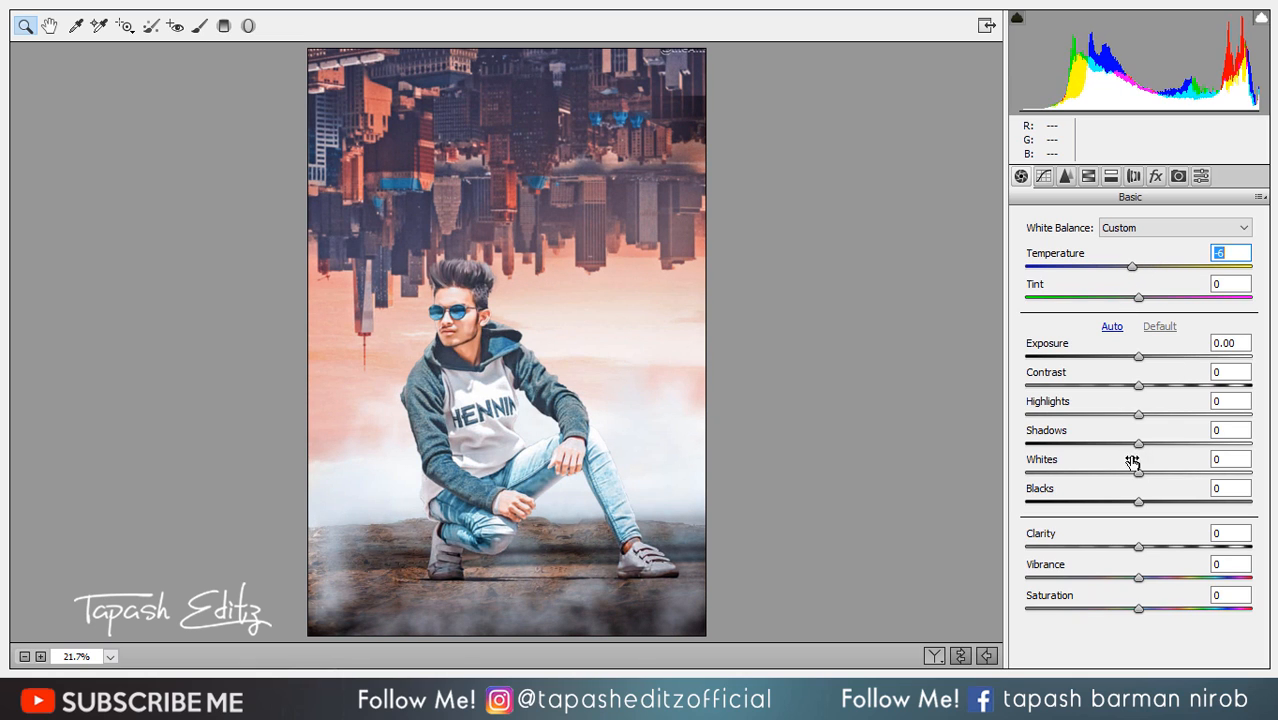
{"action": "left_click_drag", "start_coordinate": [1136, 416], "coordinate": [1019, 414]}
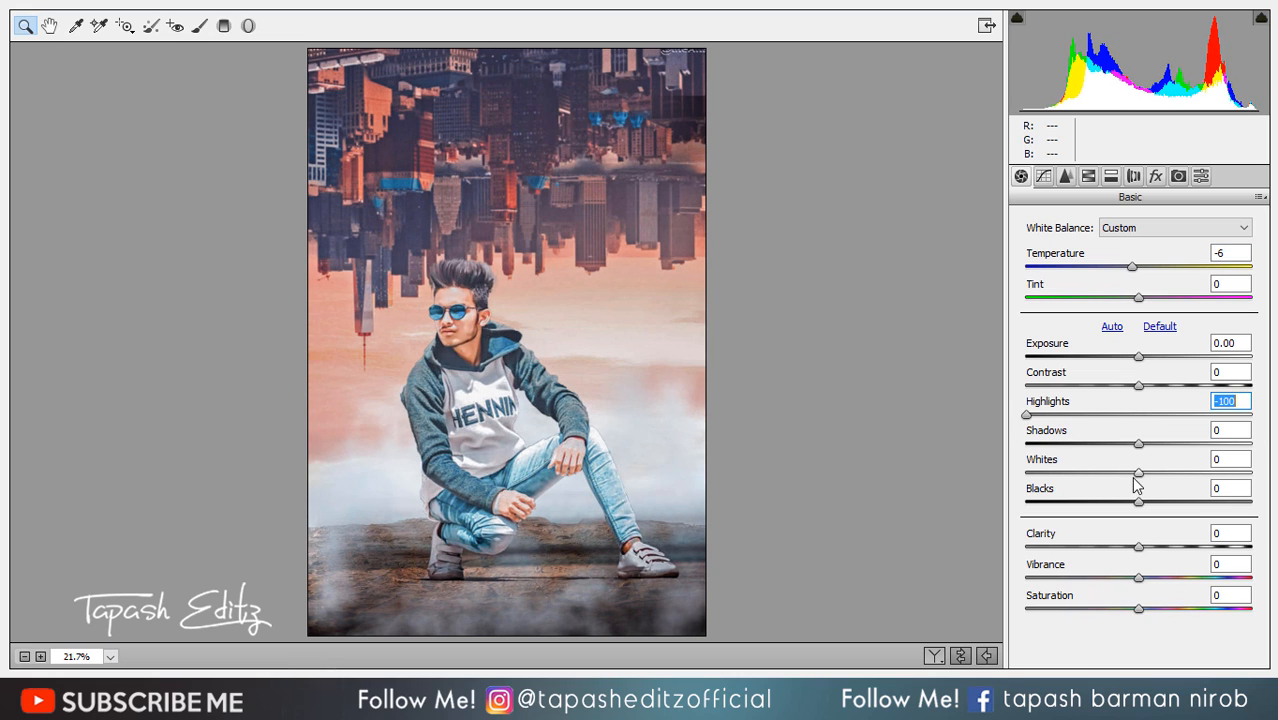
{"action": "left_click_drag", "start_coordinate": [1138, 473], "coordinate": [1121, 507]}
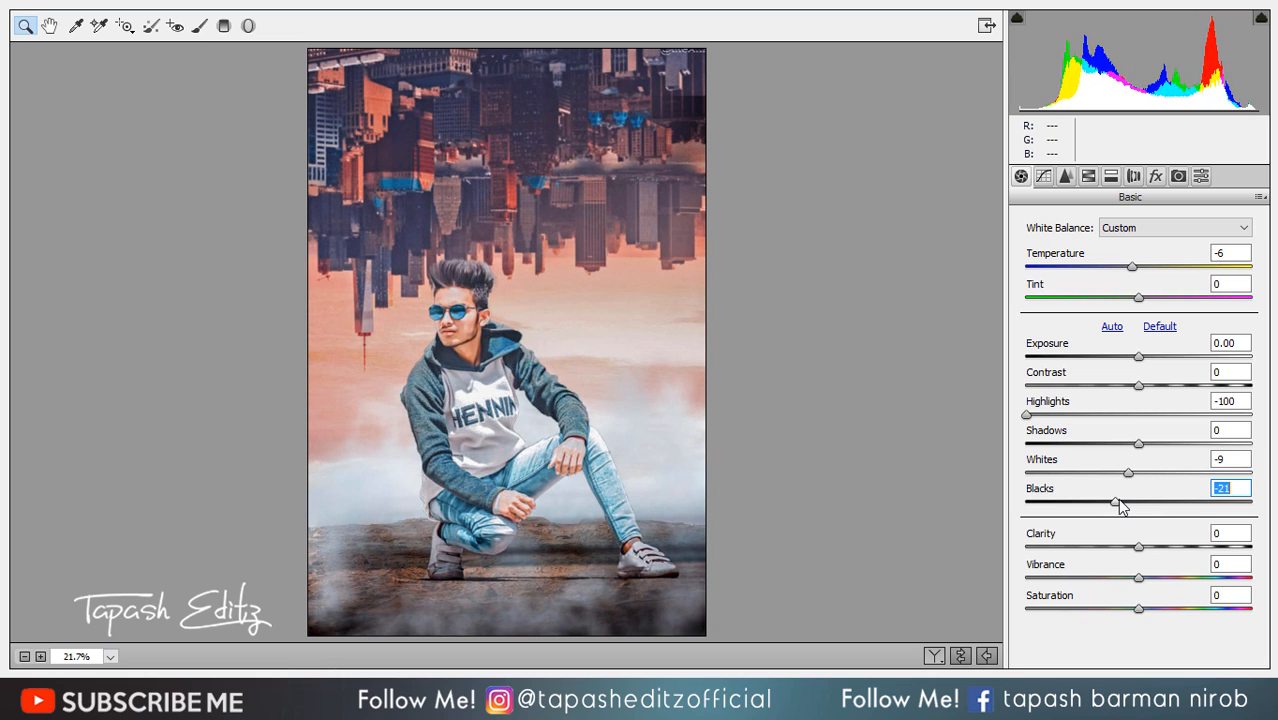
{"action": "left_click_drag", "start_coordinate": [1141, 386], "coordinate": [1160, 388]}
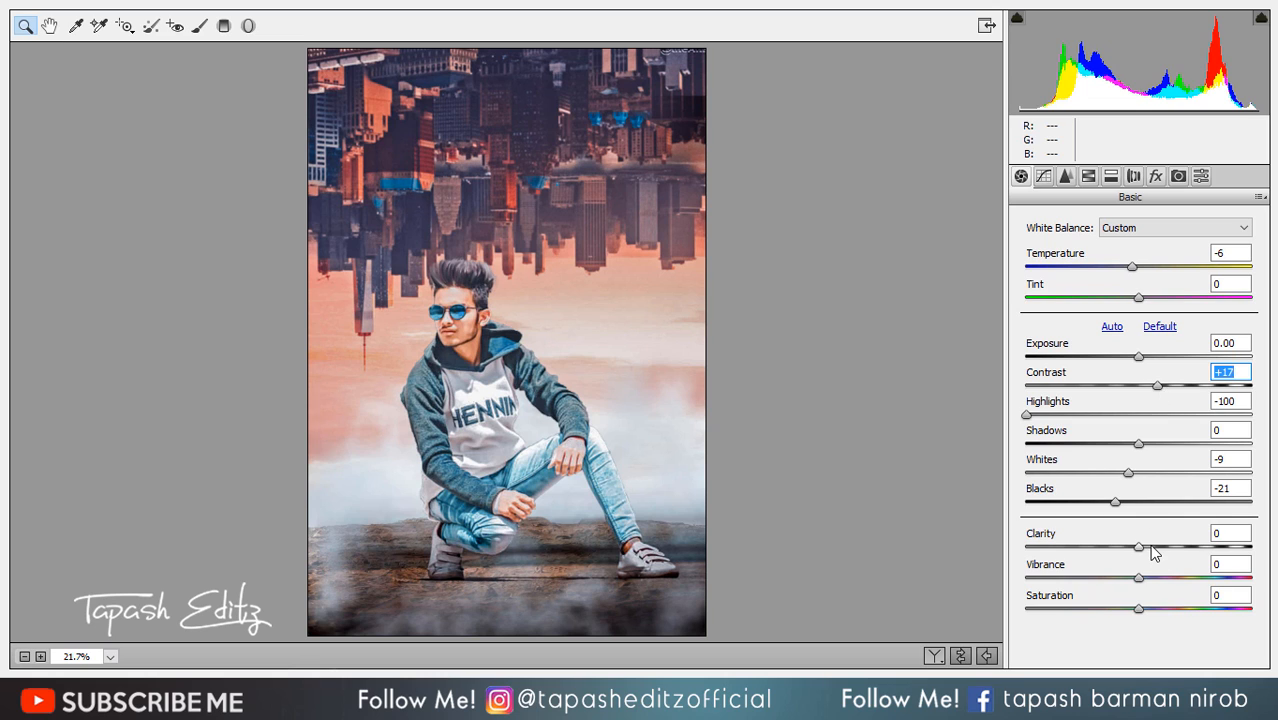
Set clarity to +27, whites to +18, shadows to +49, vibrance to +28 and saturation to -13.
{"action": "left_click_drag", "start_coordinate": [1152, 553], "coordinate": [1167, 549]}
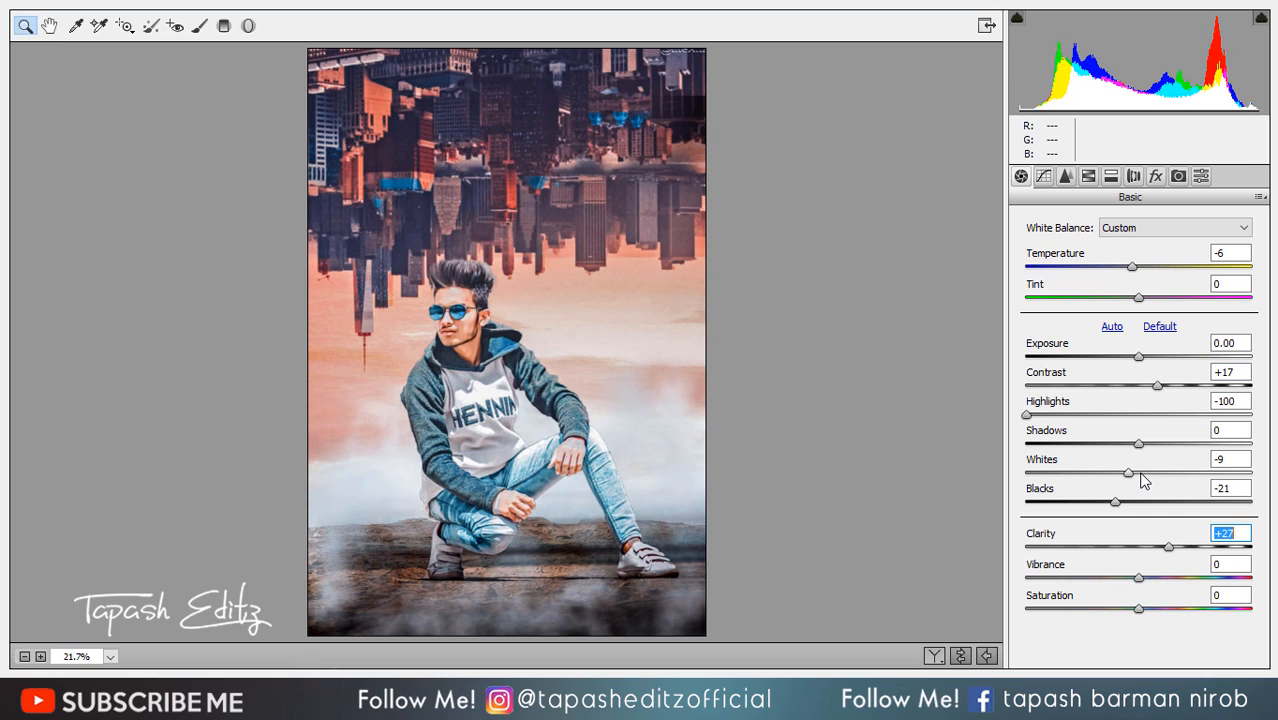
{"action": "left_click_drag", "start_coordinate": [1143, 480], "coordinate": [1164, 481]}
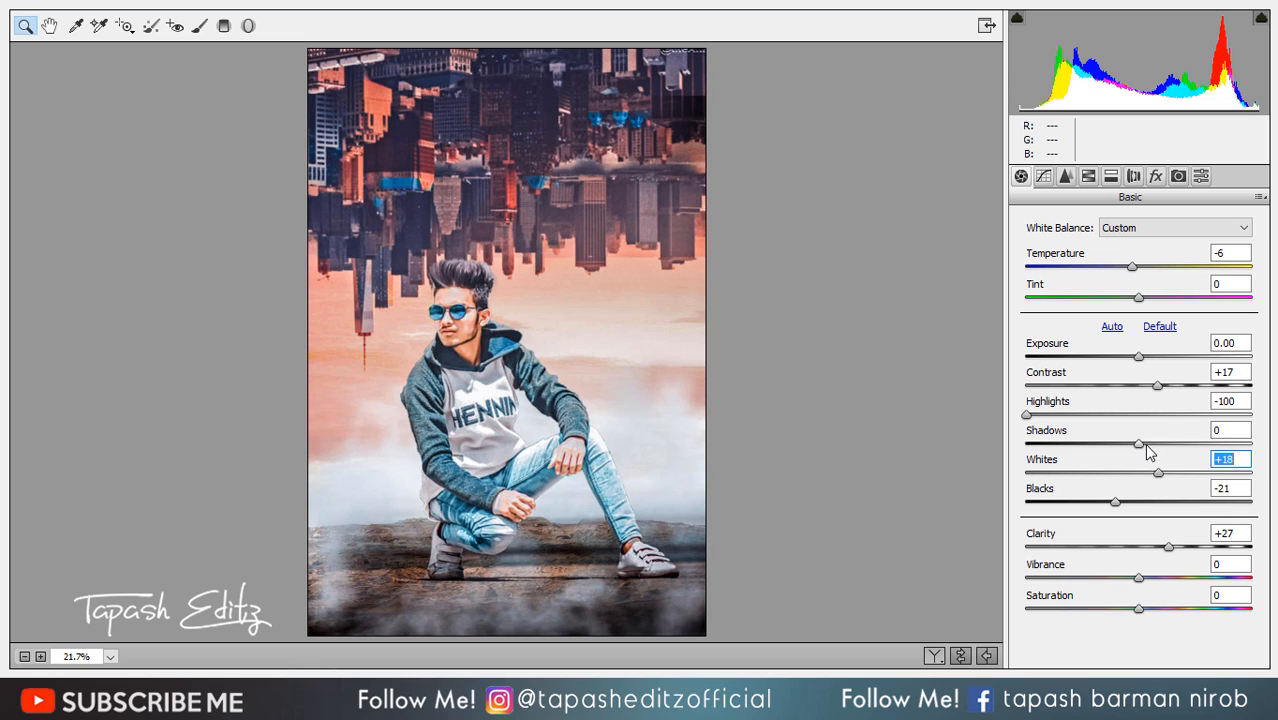
{"action": "left_click_drag", "start_coordinate": [1150, 452], "coordinate": [1196, 455]}
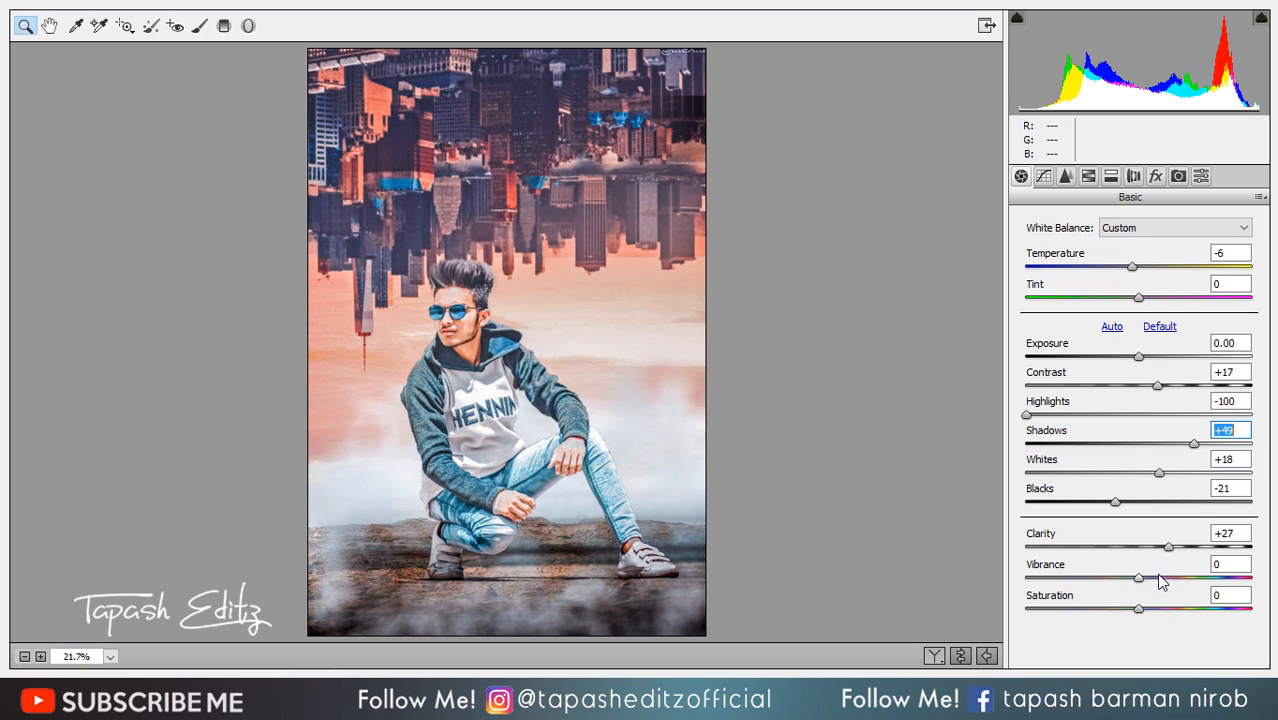
{"action": "left_click_drag", "start_coordinate": [1160, 580], "coordinate": [1126, 614]}
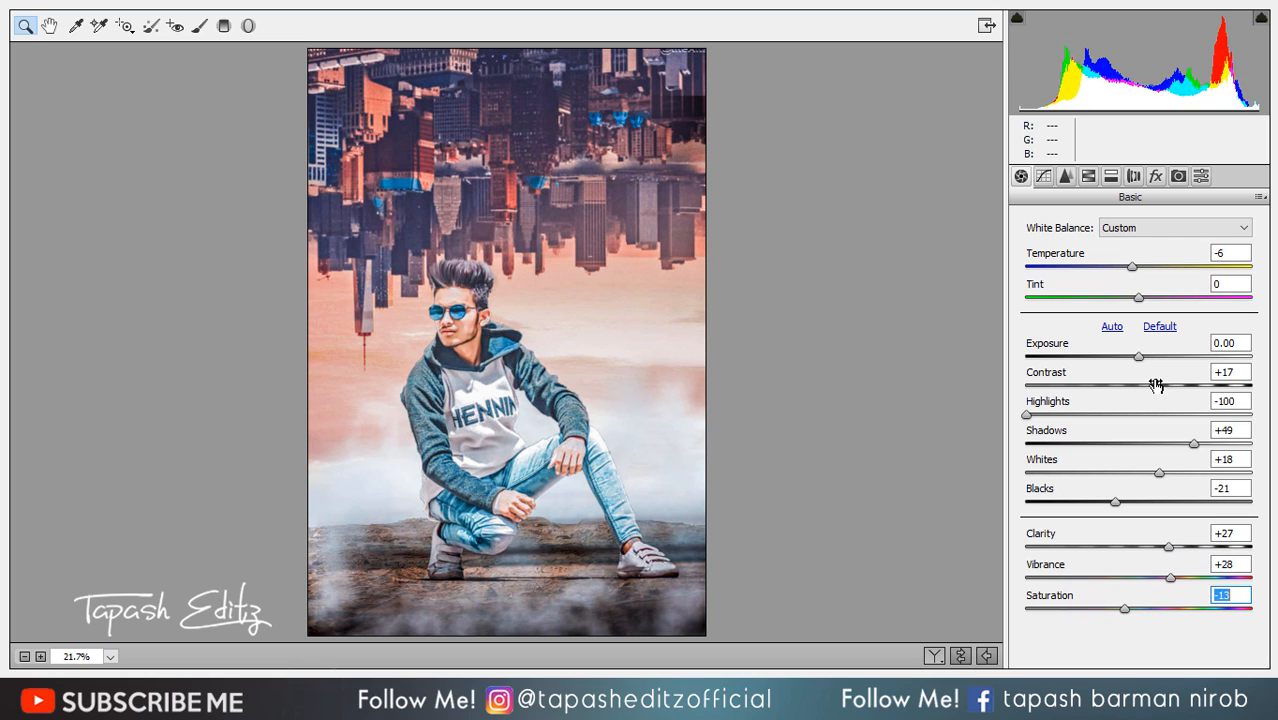
Set contrast to -3, clarity to +39 and highlights to -93, and add a post-crop vignette with an amount of -38.
{"action": "mouse_move", "coordinate": [1157, 385]}
{"action": "left_mouse_down"}
{"action": "mouse_move", "coordinate": [1125, 388]}
{"action": "mouse_move", "coordinate": [1137, 391]}
{"action": "left_mouse_up"}
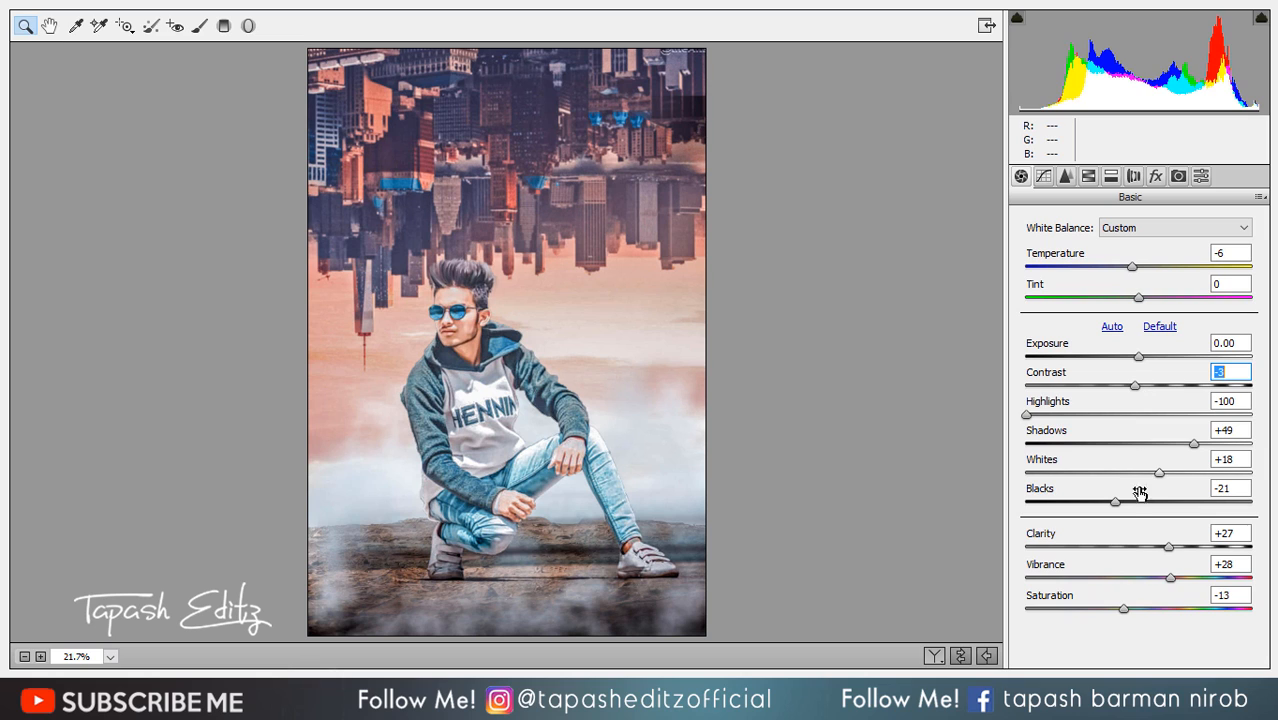
{"action": "mouse_move", "coordinate": [1167, 555]}
{"action": "left_mouse_down"}
{"action": "mouse_move", "coordinate": [1155, 551]}
{"action": "mouse_move", "coordinate": [1183, 553]}
{"action": "left_mouse_up"}
{"action": "mouse_move", "coordinate": [1028, 418]}
{"action": "left_mouse_down"}
{"action": "mouse_move", "coordinate": [1091, 418]}
{"action": "mouse_move", "coordinate": [970, 415]}
{"action": "mouse_move", "coordinate": [1035, 413]}
{"action": "left_mouse_up"}
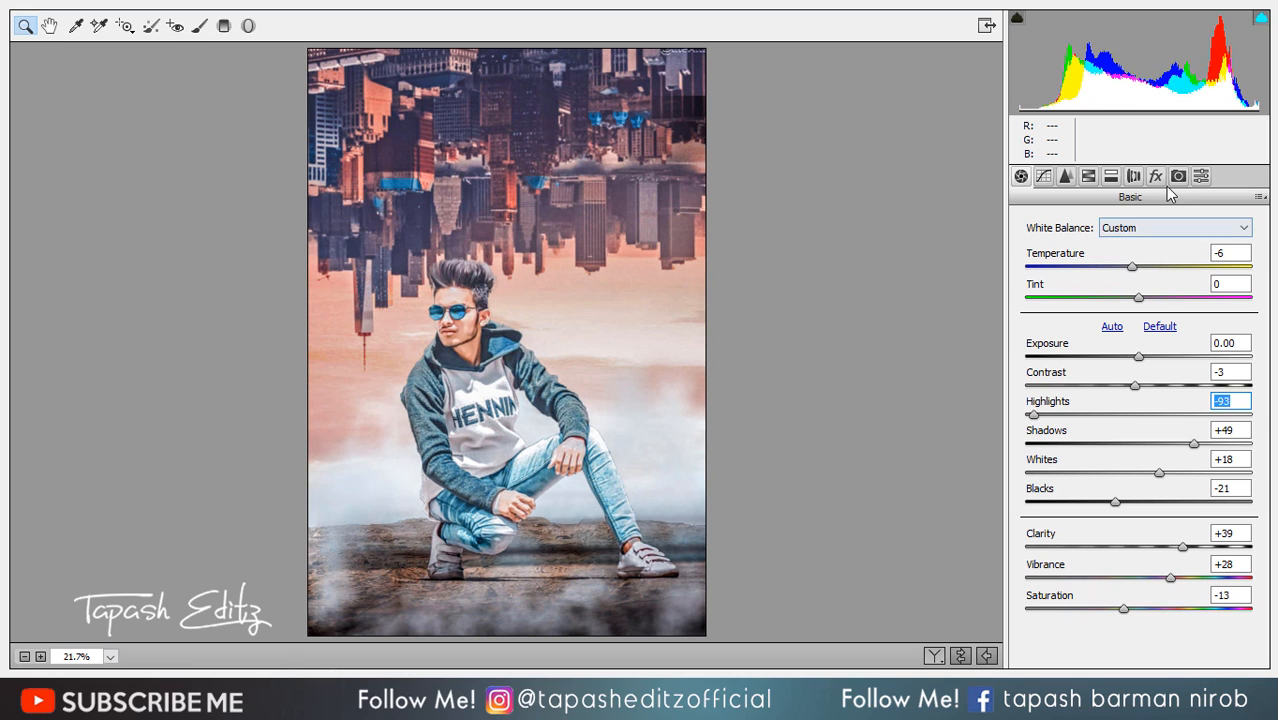
{"action": "left_click", "coordinate": [1157, 178]}
{"action": "left_click_drag", "start_coordinate": [1137, 420], "coordinate": [1095, 415]}
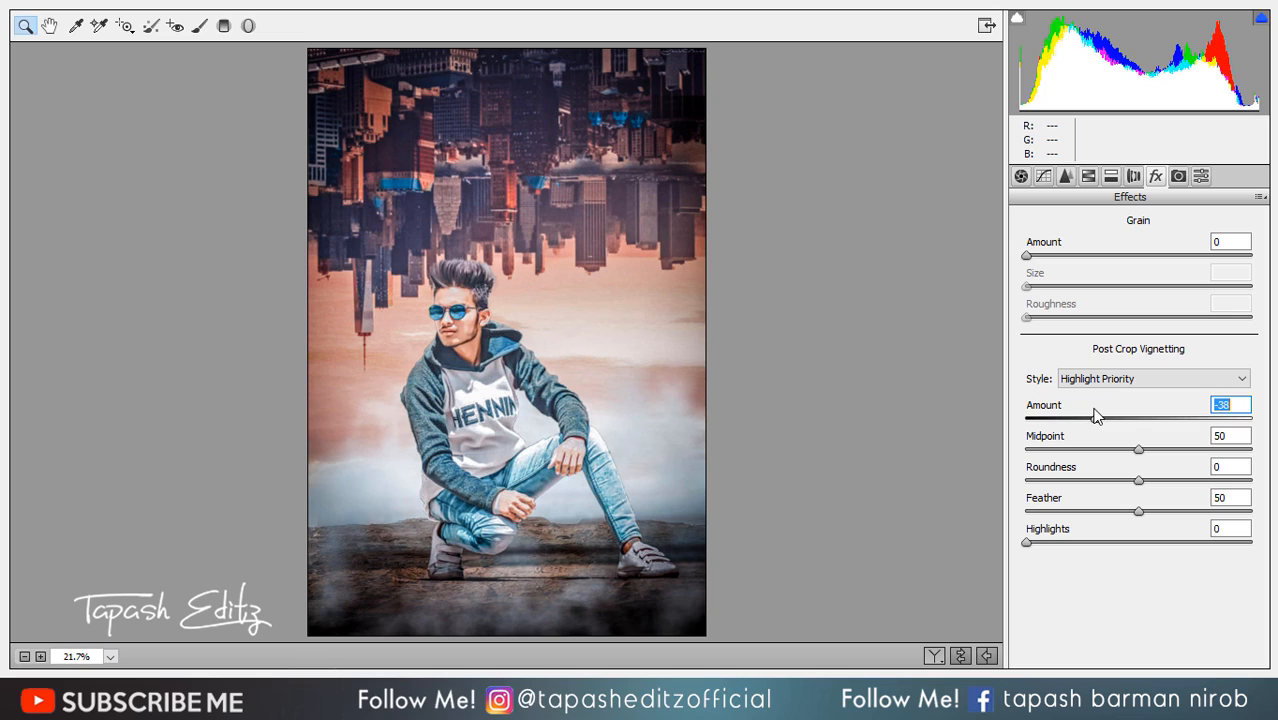
Set the HSL saturation of yellows to +98, greens to +99, aquas to +100 and blues to +39.
{"action": "left_click", "coordinate": [1088, 177]}
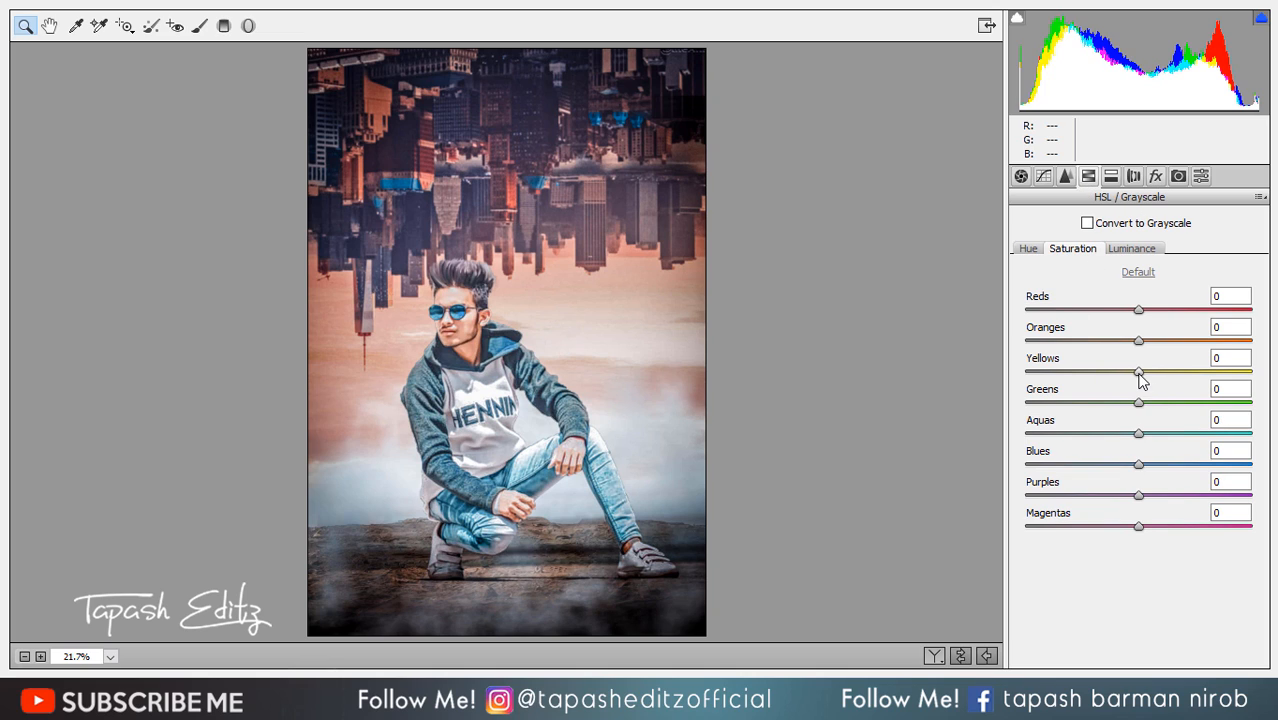
{"action": "left_click_drag", "start_coordinate": [1140, 372], "coordinate": [1249, 370]}
{"action": "left_click_drag", "start_coordinate": [1138, 402], "coordinate": [1273, 393]}
{"action": "left_click_drag", "start_coordinate": [1178, 386], "coordinate": [1255, 385]}
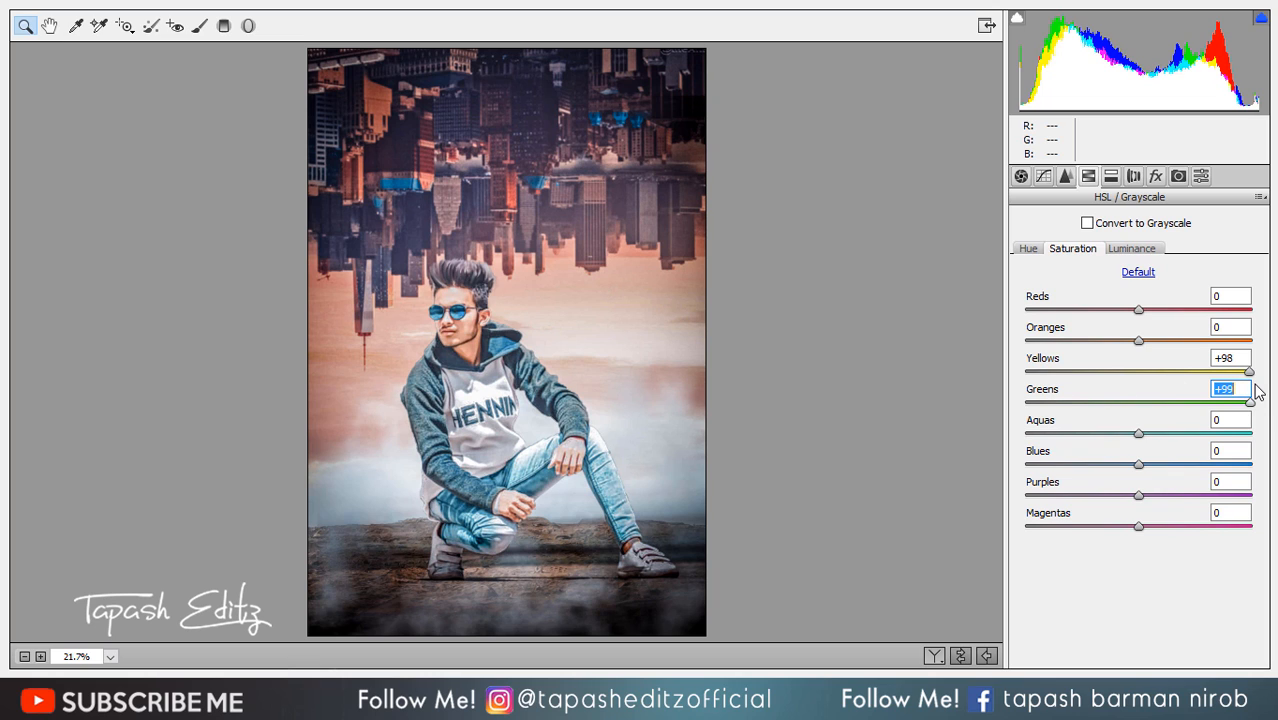
{"action": "left_click_drag", "start_coordinate": [1138, 464], "coordinate": [1255, 431]}
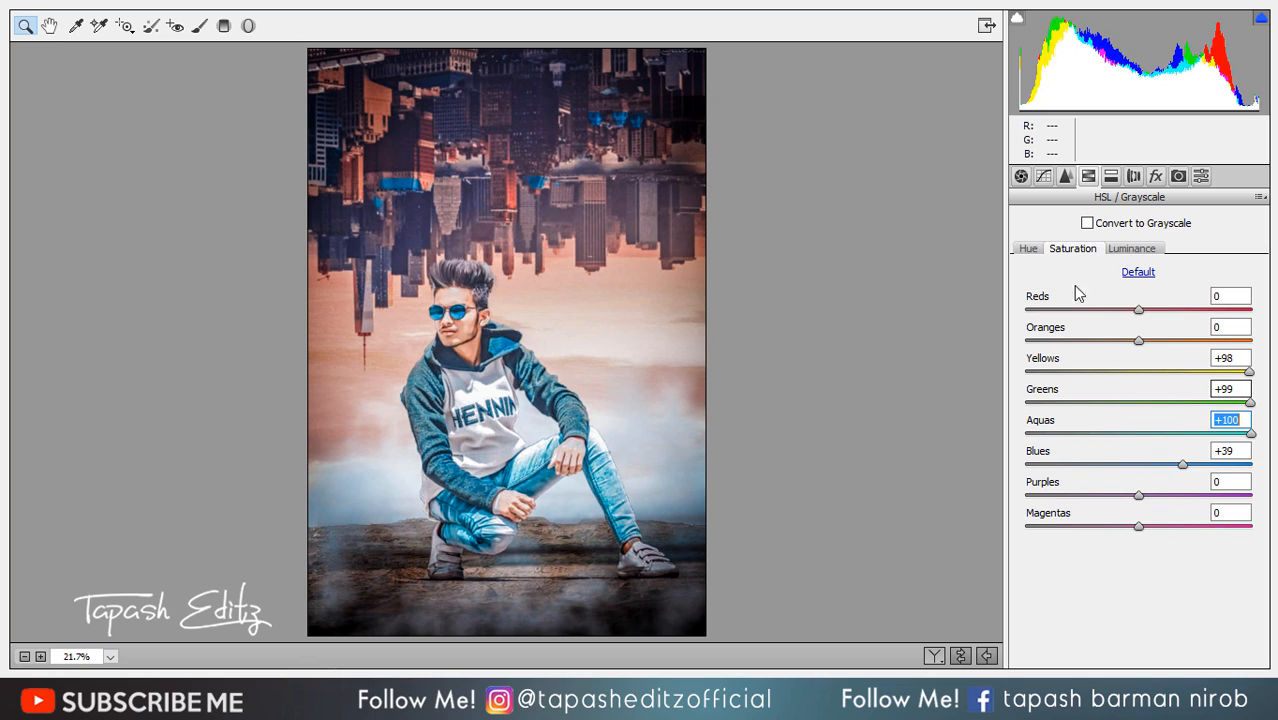
Shift the blue and aqua hues toward teal, and set the luminance of reds to -31 and oranges to -1.
{"action": "left_click", "coordinate": [1028, 249]}
{"action": "left_click_drag", "start_coordinate": [1137, 464], "coordinate": [1172, 432]}
{"action": "left_click_drag", "start_coordinate": [1138, 371], "coordinate": [1103, 302]}
{"action": "left_click", "coordinate": [1133, 248]}
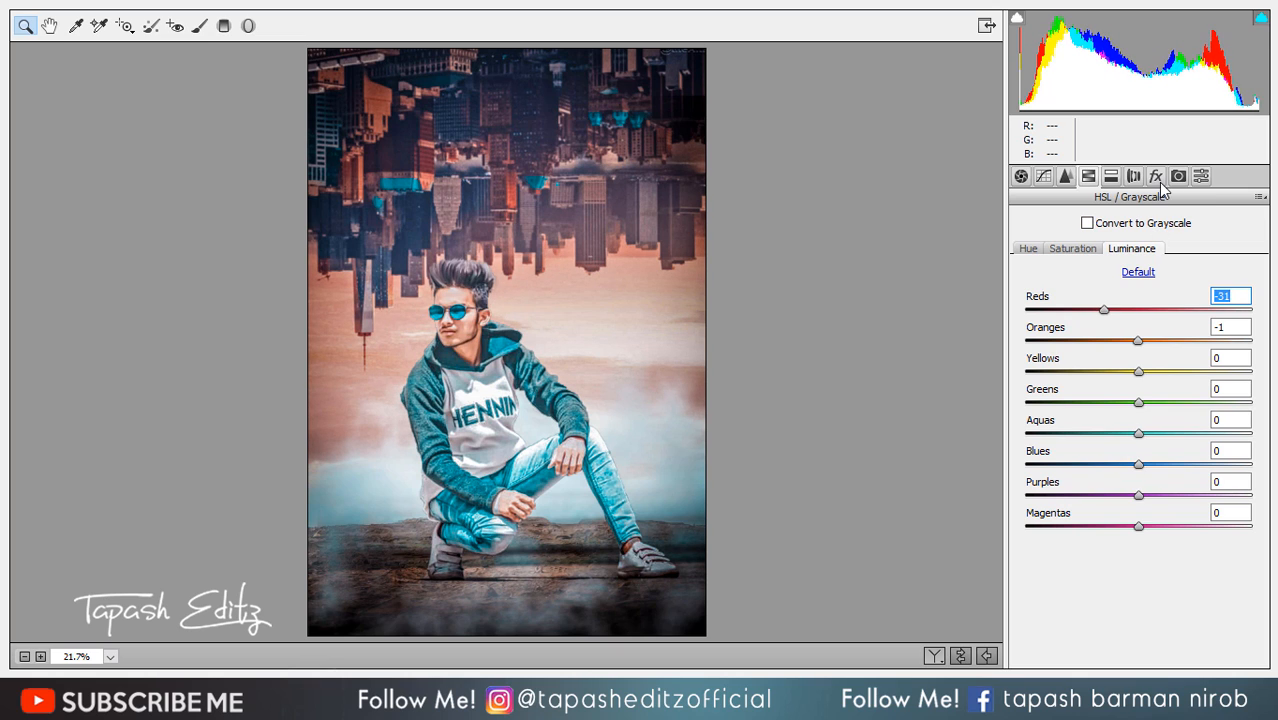
Calibrate the primaries: blue hue +9, green hue +19 and saturation -18, red hue -4 and saturation -4.
{"action": "left_click", "coordinate": [1200, 178]}
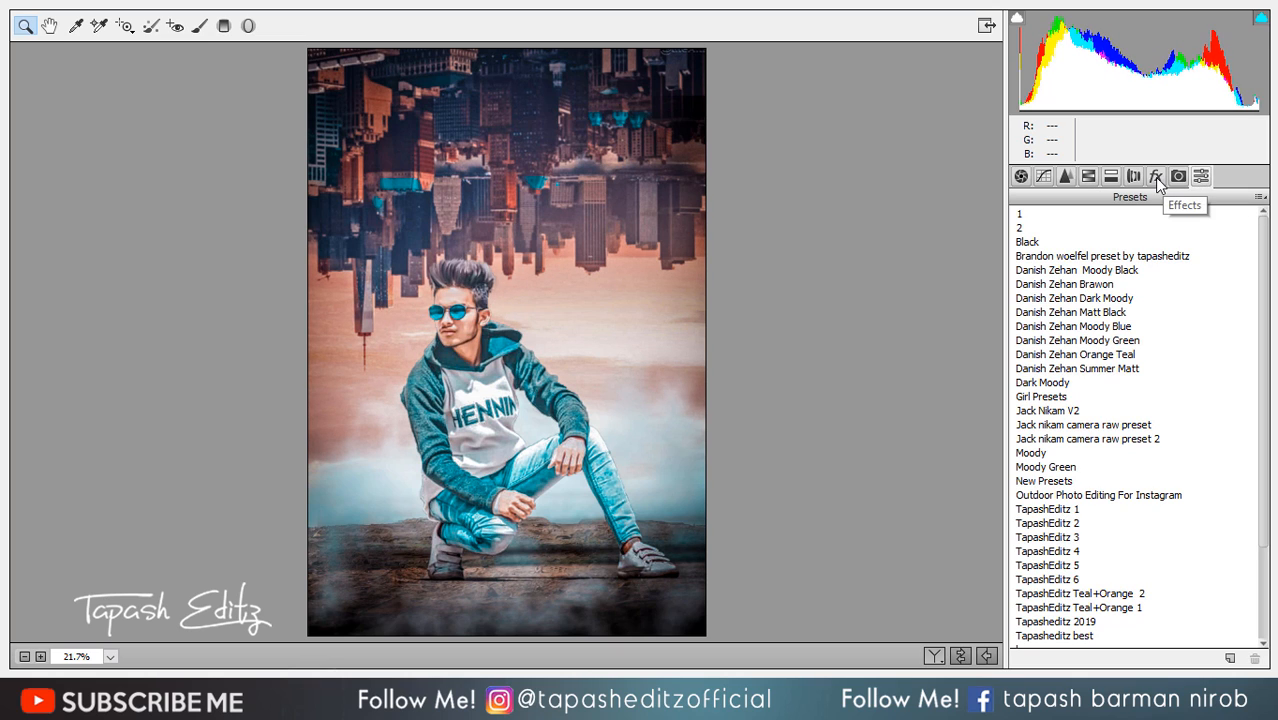
{"action": "left_click", "coordinate": [1177, 177]}
{"action": "left_click_drag", "start_coordinate": [1137, 529], "coordinate": [1152, 508]}
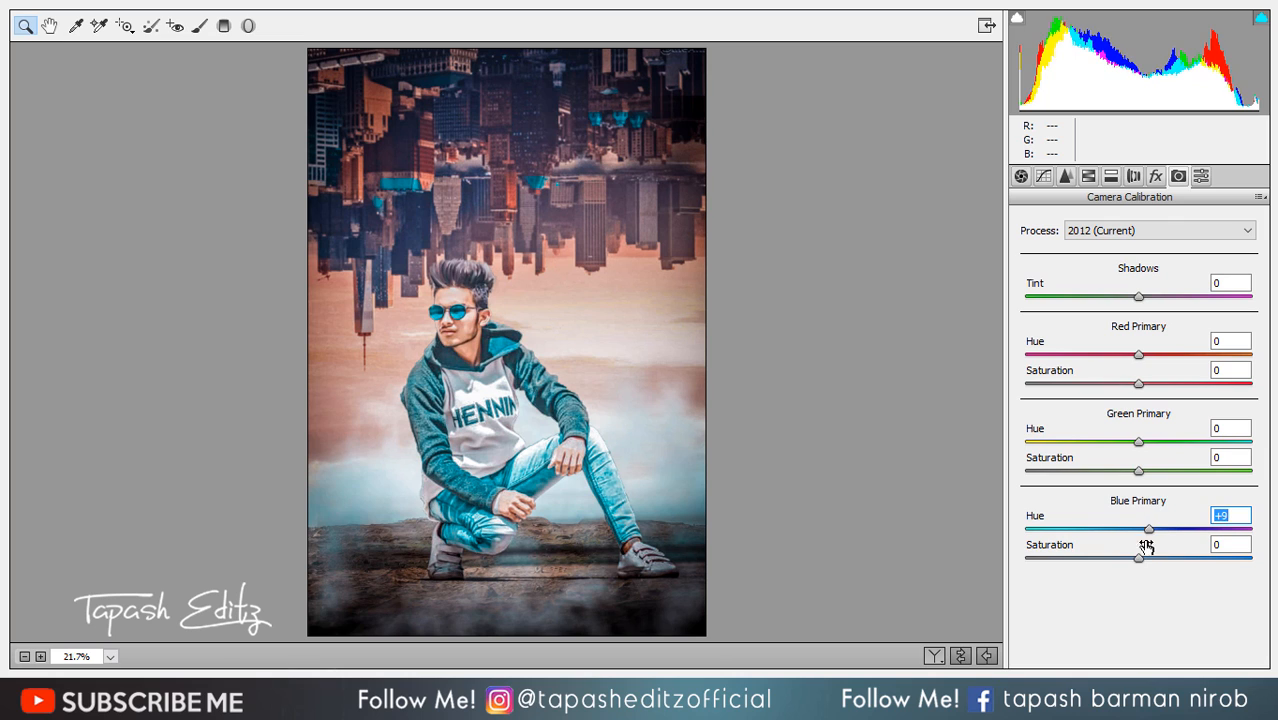
{"action": "mouse_move", "coordinate": [1138, 557]}
{"action": "left_mouse_down"}
{"action": "mouse_move", "coordinate": [1198, 556]}
{"action": "mouse_move", "coordinate": [1062, 558]}
{"action": "mouse_move", "coordinate": [1143, 557]}
{"action": "left_mouse_up"}
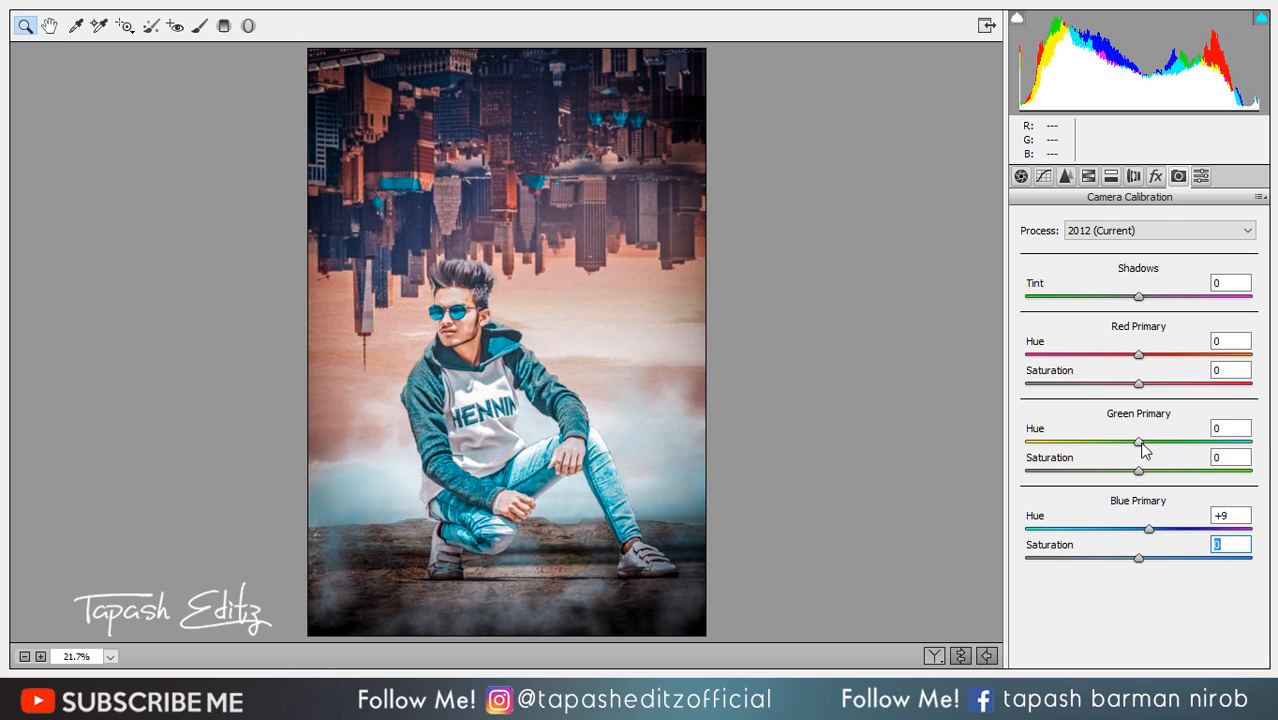
{"action": "left_click_drag", "start_coordinate": [1138, 441], "coordinate": [1121, 467]}
{"action": "left_click_drag", "start_coordinate": [1128, 362], "coordinate": [1138, 391]}
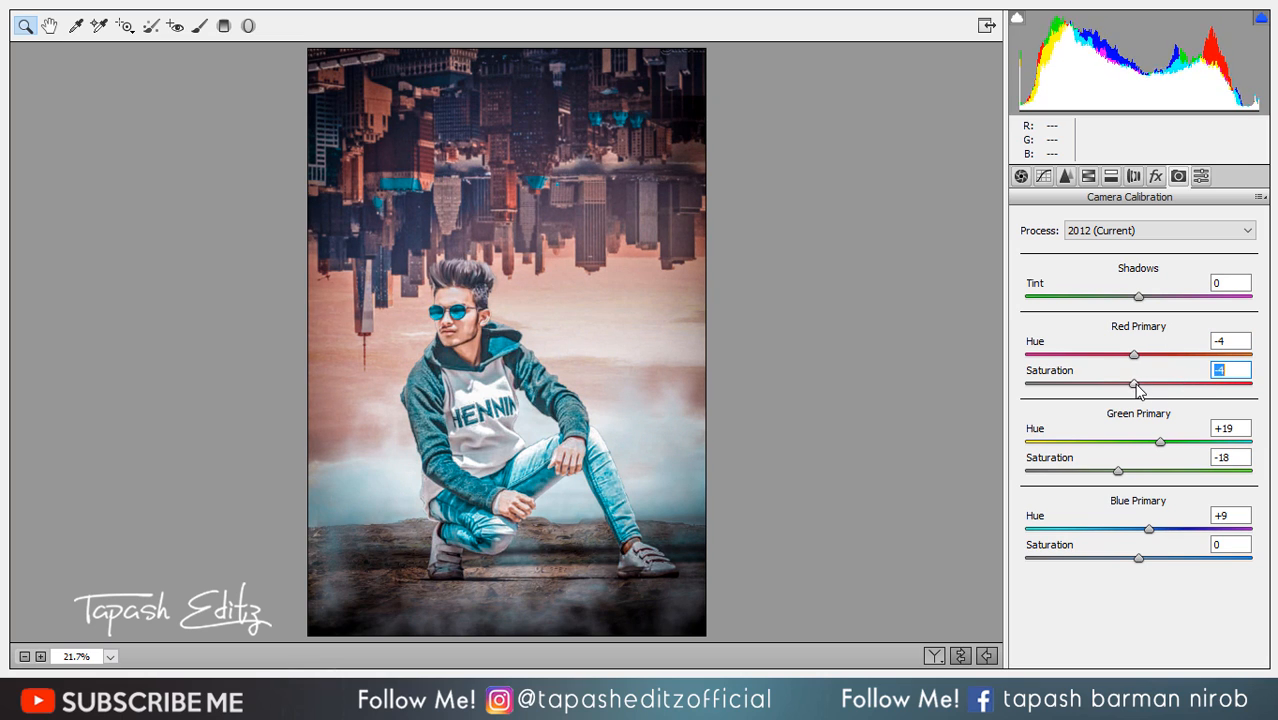
Adjust the shadow end of the RGB point tone curve and apply the Camera Raw edits.
{"action": "left_click", "coordinate": [1043, 176]}
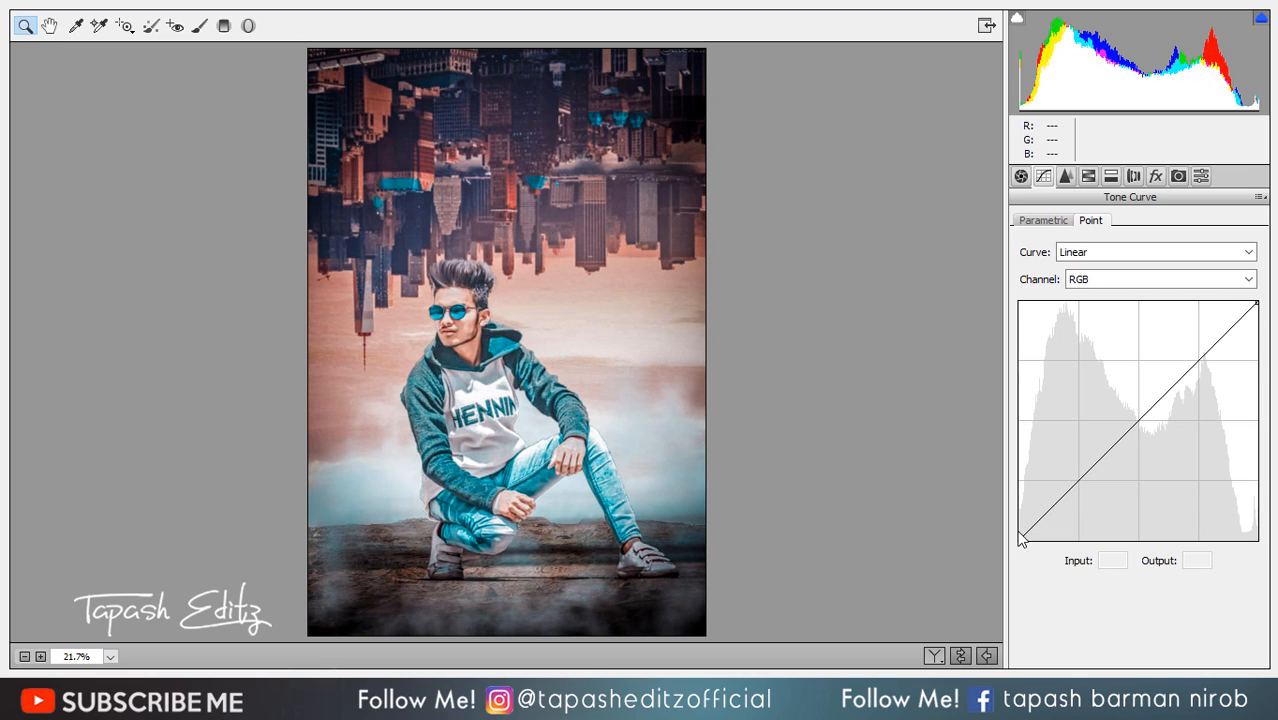
{"action": "left_click_drag", "start_coordinate": [1024, 537], "coordinate": [1049, 513]}
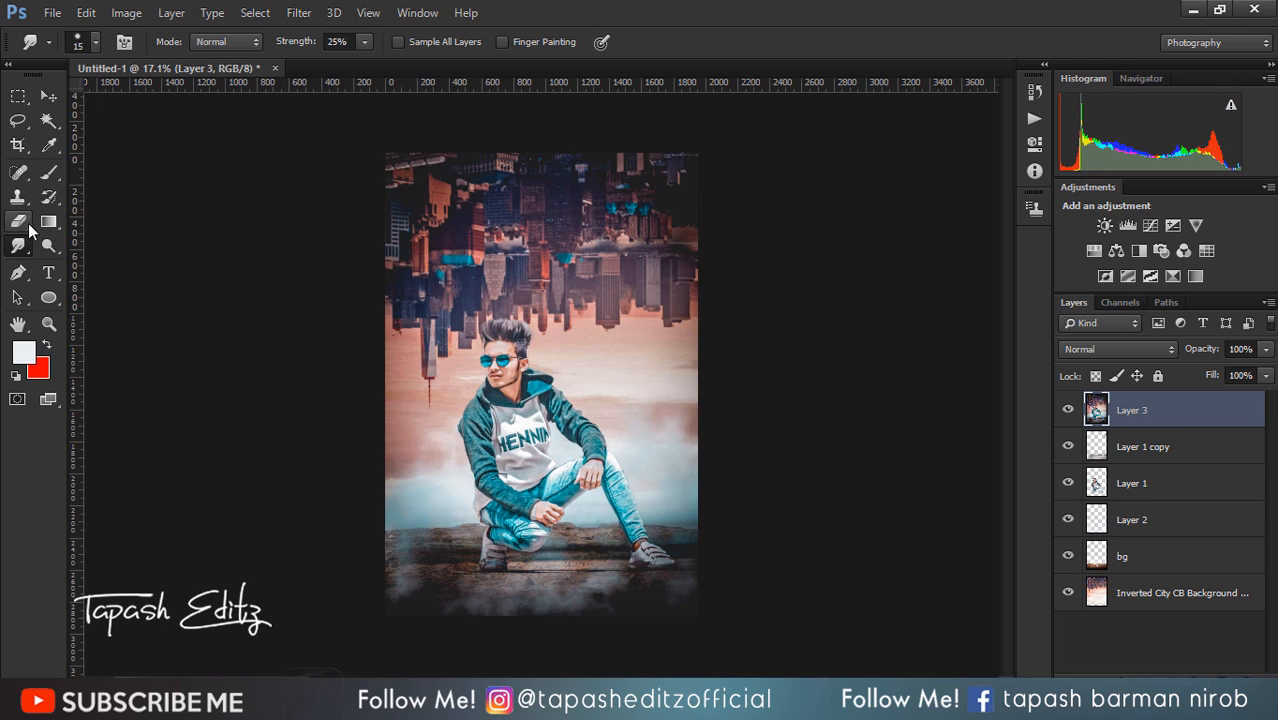
Paint white smoke over the ground around the man's feet on a new layer with the 1200 px smoke brush.
{"action": "left_click", "coordinate": [49, 172]}
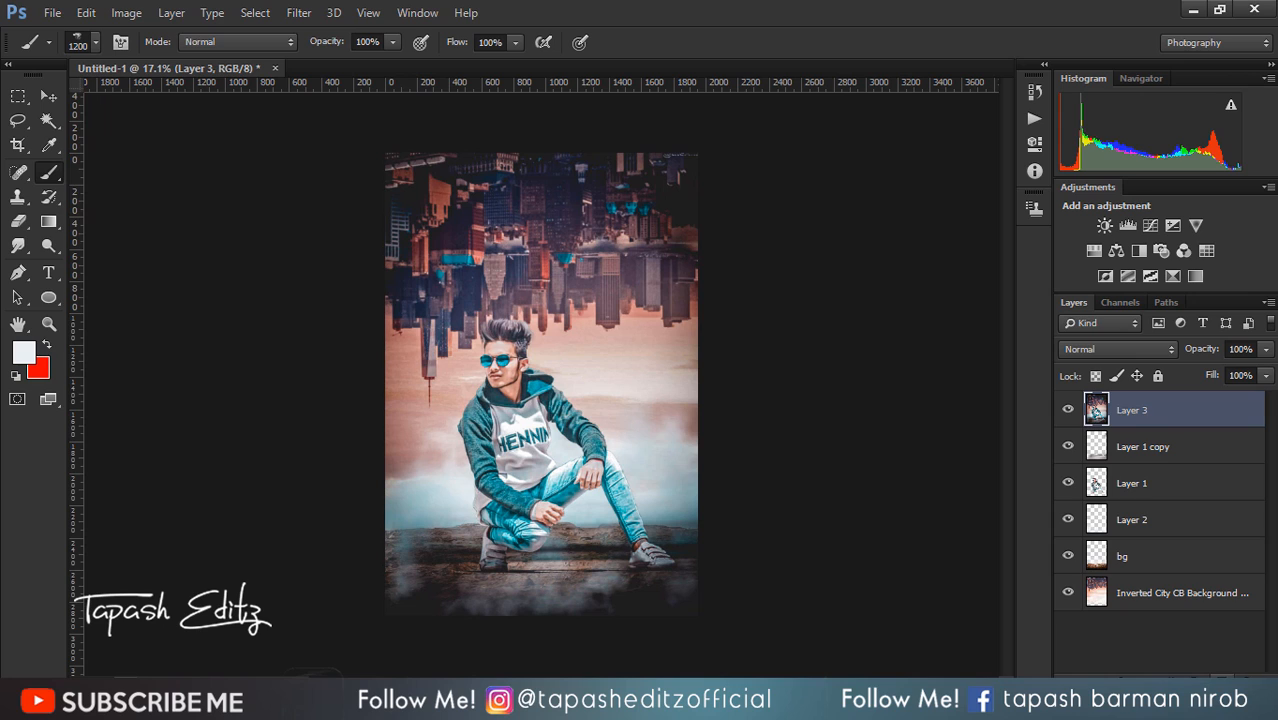
{"action": "key", "text": "ctrl+shift+alt+n"}
{"action": "left_click", "coordinate": [425, 625]}
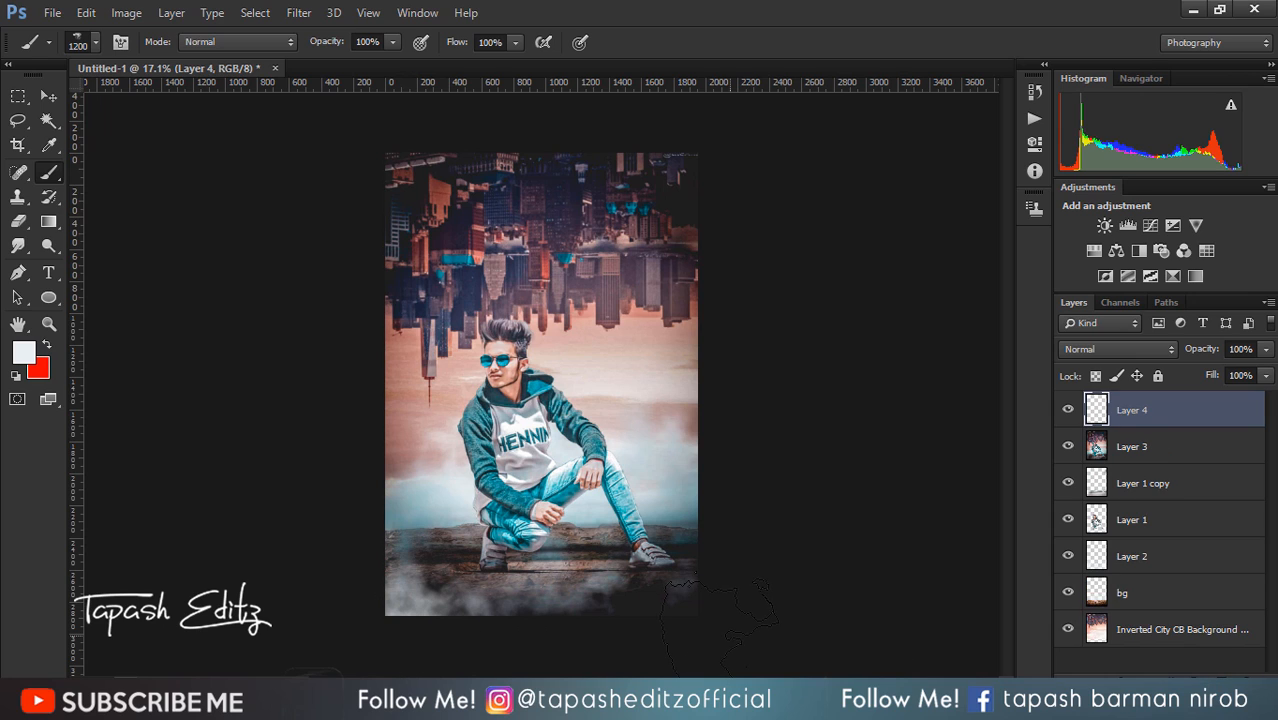
{"action": "left_click", "coordinate": [722, 650]}
{"action": "left_click", "coordinate": [440, 555]}
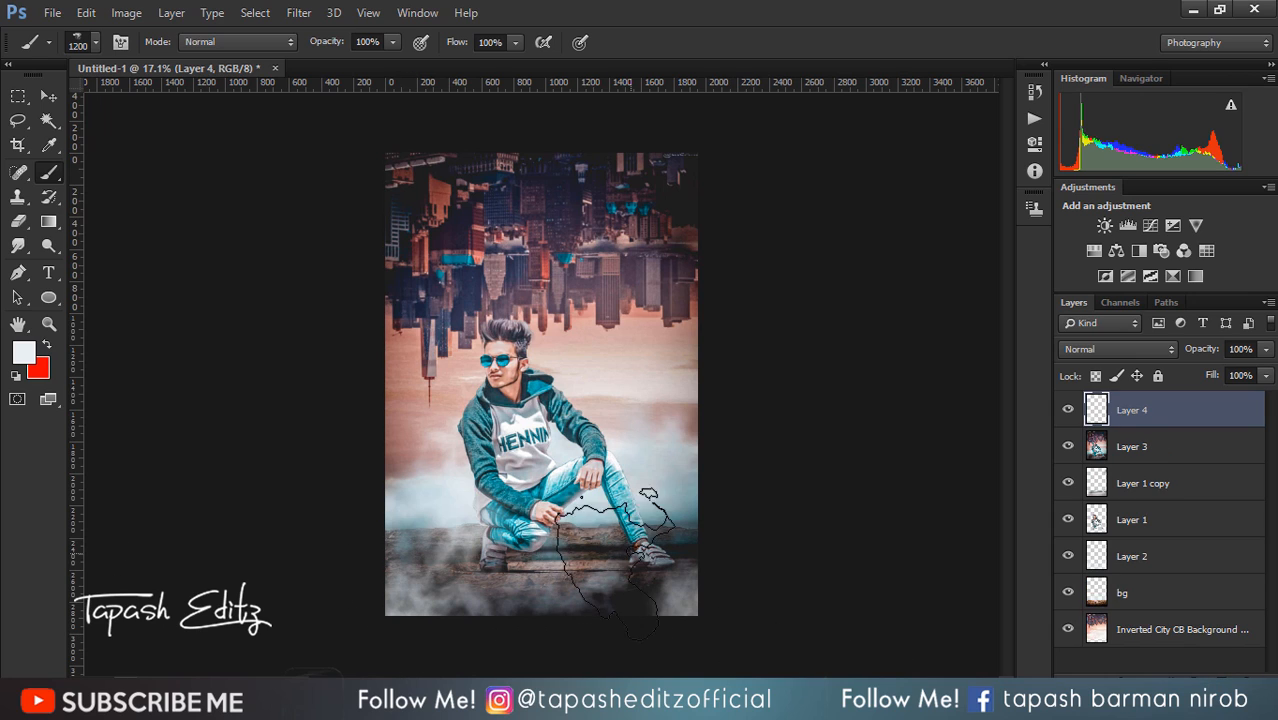
Reduce the smoke layer's opacity to 56% and merge it down into Layer 3.
{"action": "left_click", "coordinate": [1264, 351]}
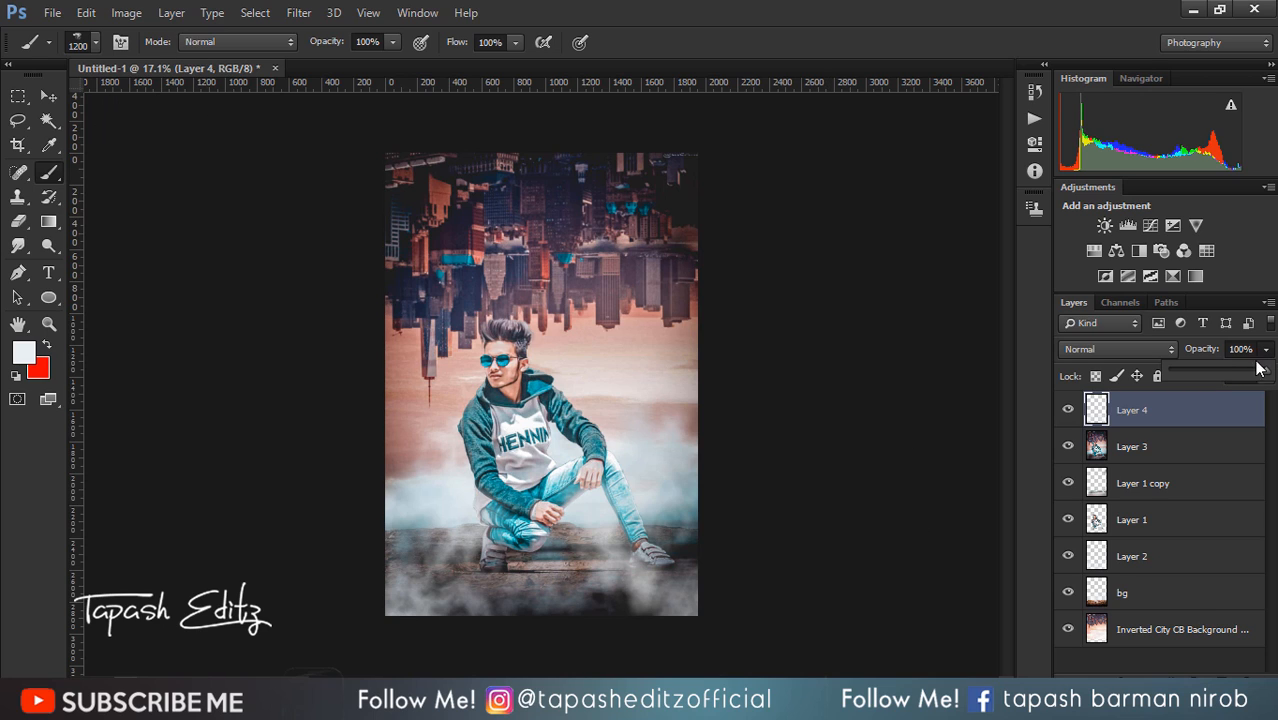
{"action": "left_click_drag", "start_coordinate": [1210, 381], "coordinate": [1223, 371]}
{"action": "scroll", "coordinate": [535, 384], "scroll_direction": "down", "scroll_amount": 3}
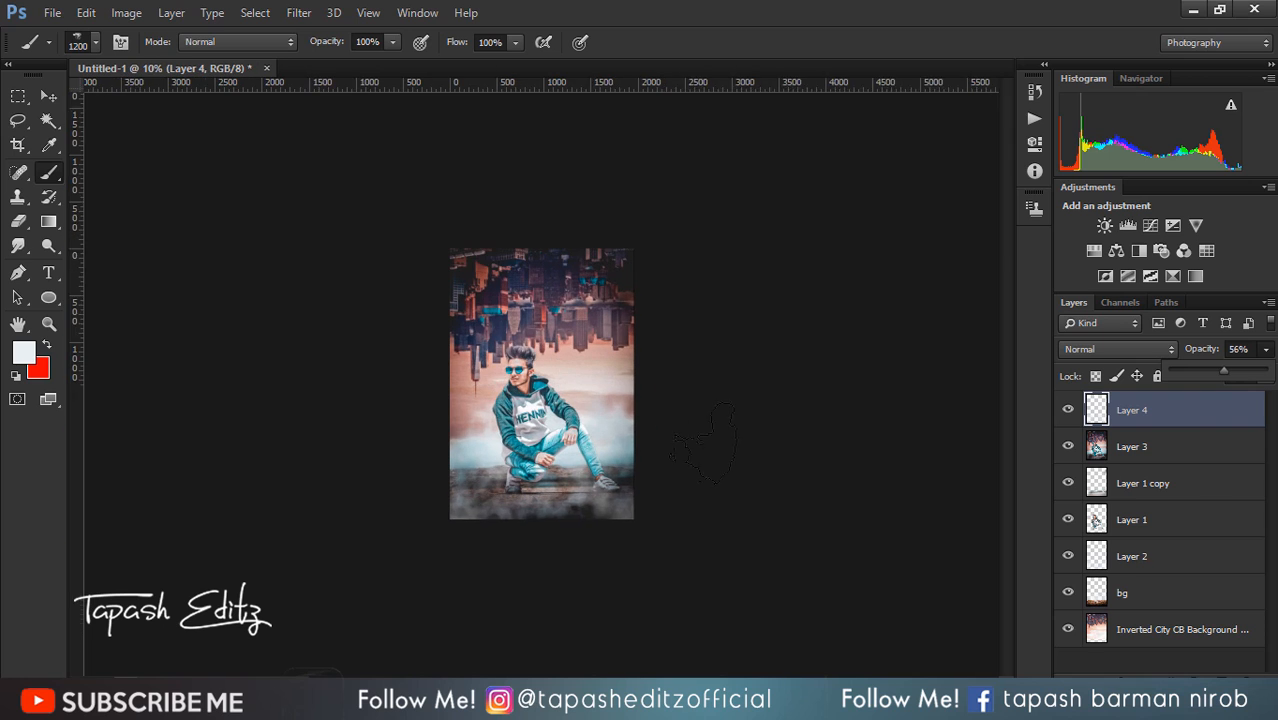
{"action": "scroll", "coordinate": [535, 384], "scroll_direction": "up", "scroll_amount": 1}
{"action": "right_click", "coordinate": [1165, 428]}
{"action": "left_click", "coordinate": [830, 545]}
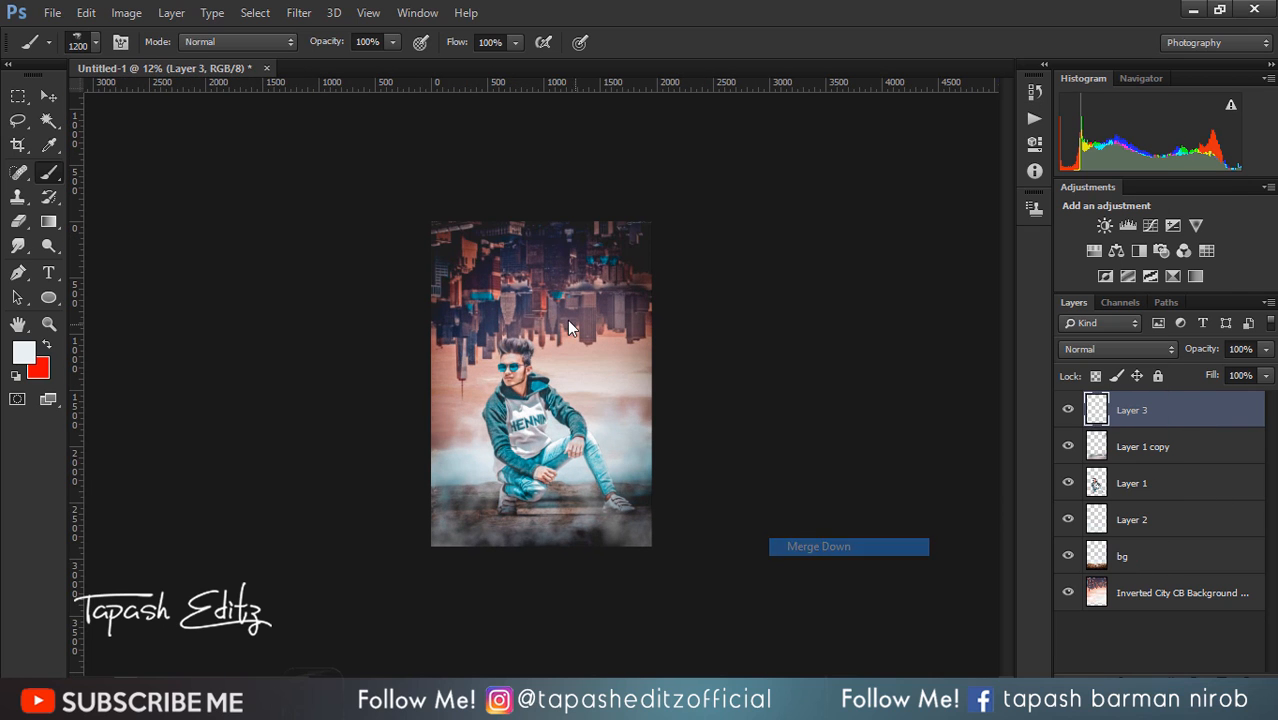
Open Color Efex Pro 3.0 Complete on Layer 3 and choose the Cross Processing filter.
{"action": "scroll", "coordinate": [573, 320], "scroll_direction": "up", "scroll_amount": 1}
{"action": "left_click", "coordinate": [298, 12]}
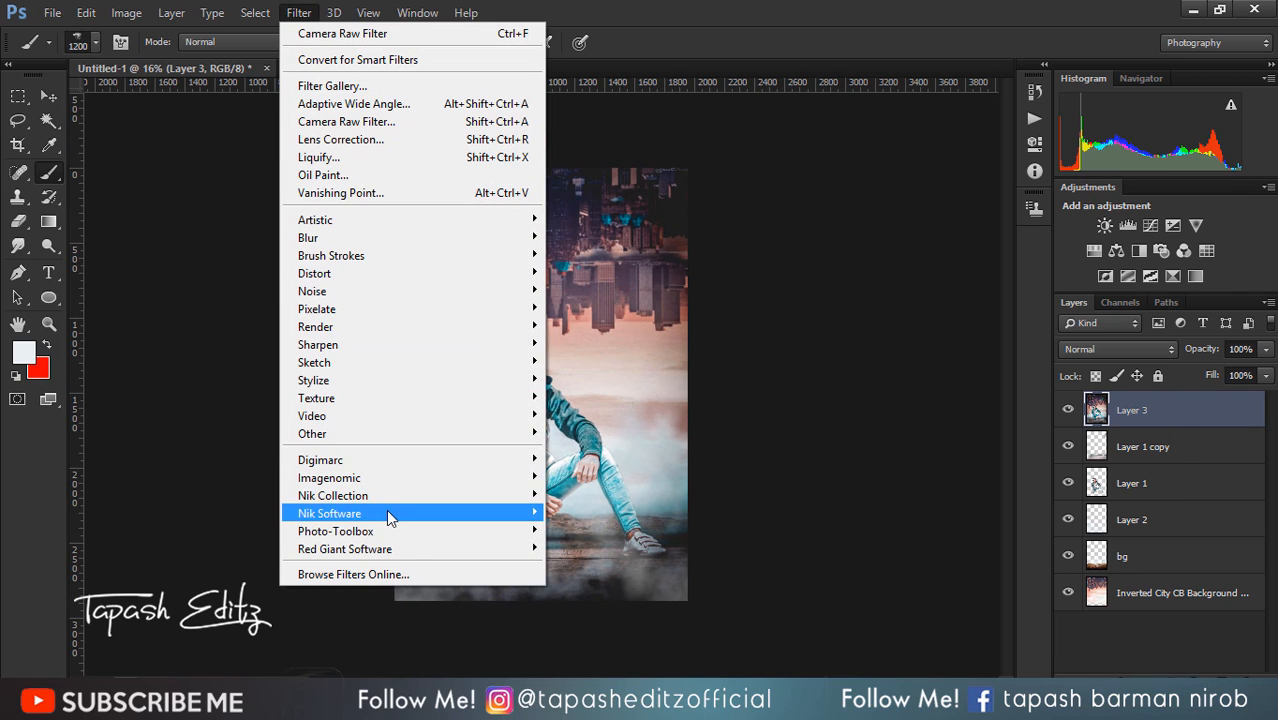
{"action": "mouse_move", "coordinate": [409, 540]}
{"action": "mouse_move", "coordinate": [430, 515]}
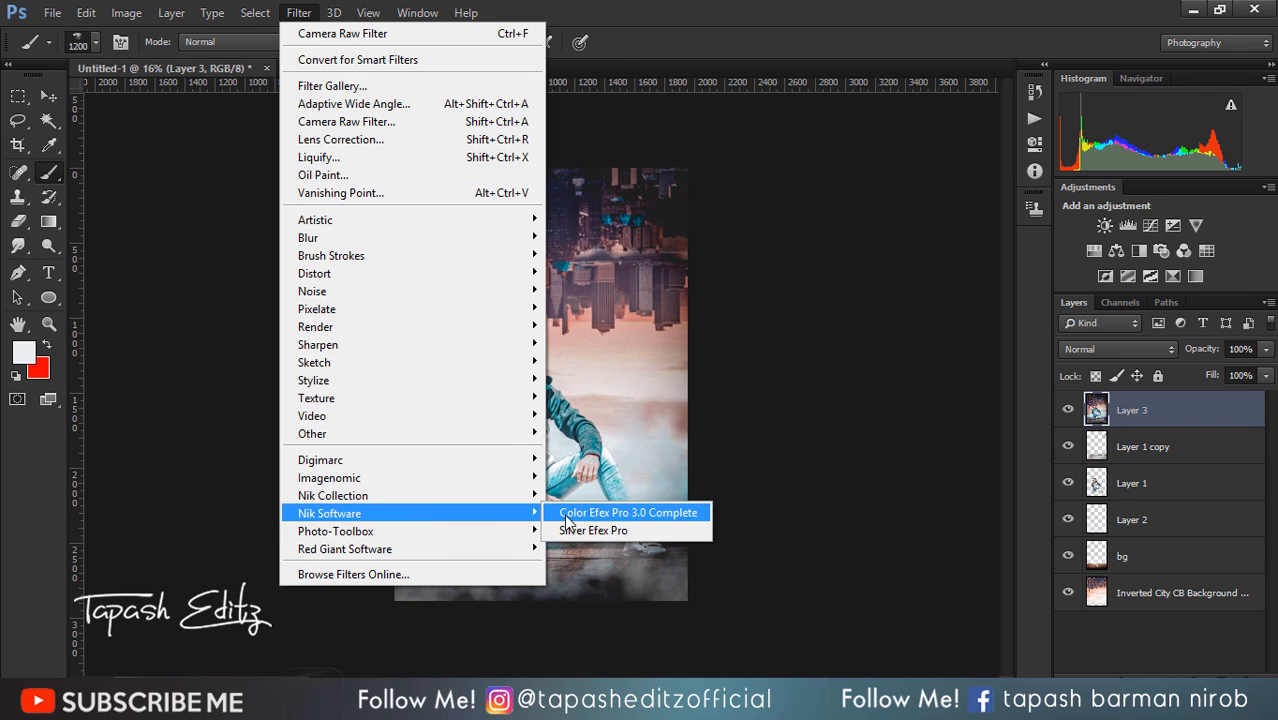
{"action": "left_click", "coordinate": [560, 516]}
{"action": "left_click", "coordinate": [224, 357]}
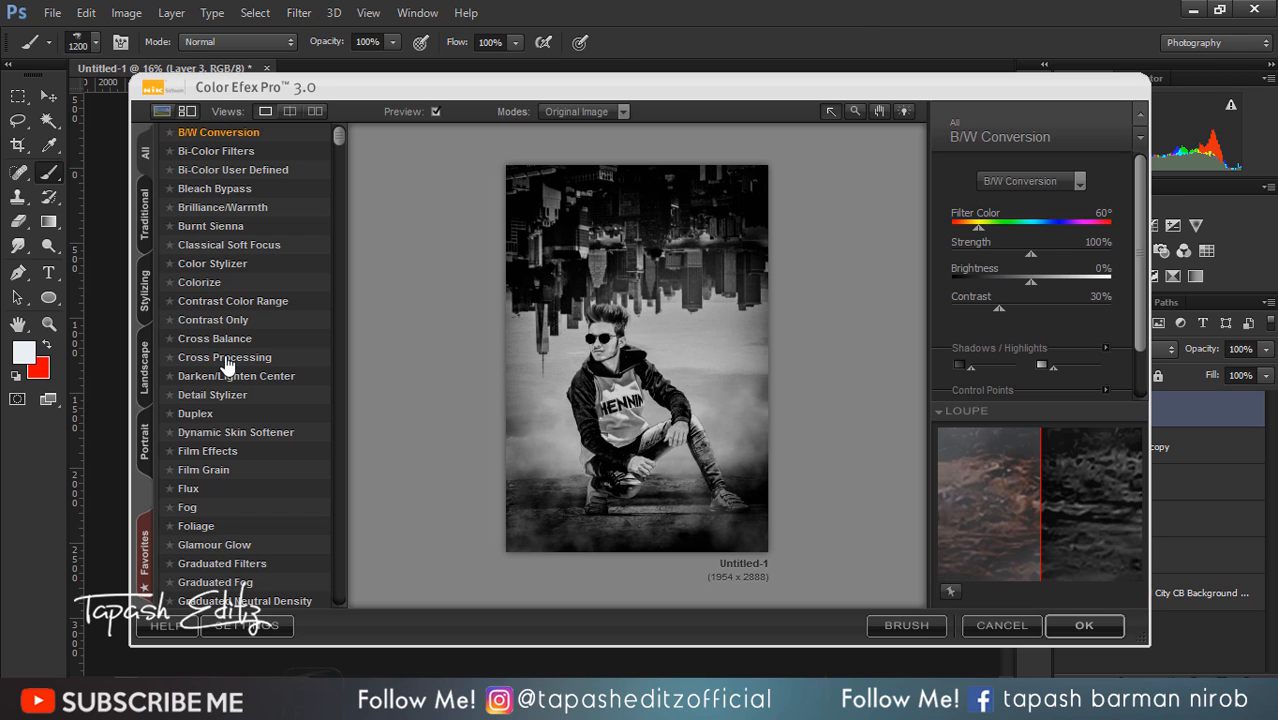
Apply Cross Processing with method L05 at 6% strength and merge the filter layer down into Layer 3.
{"action": "left_click", "coordinate": [983, 230]}
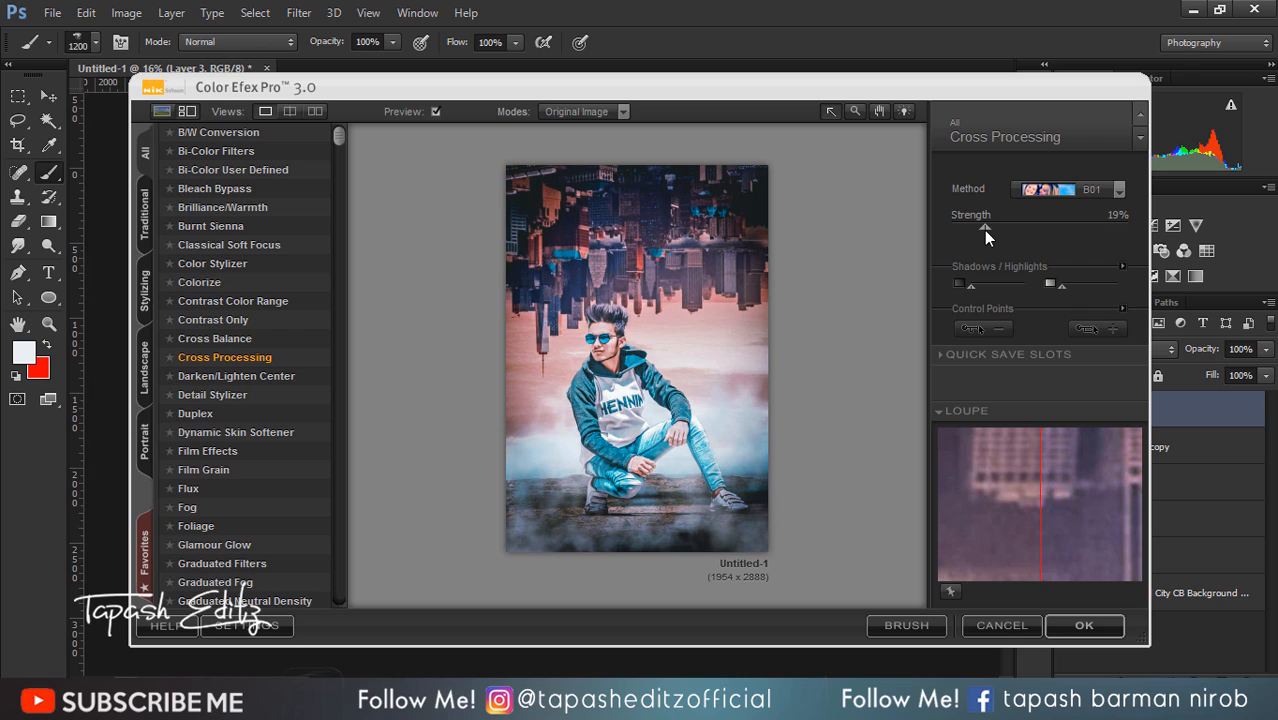
{"action": "left_click", "coordinate": [1040, 190]}
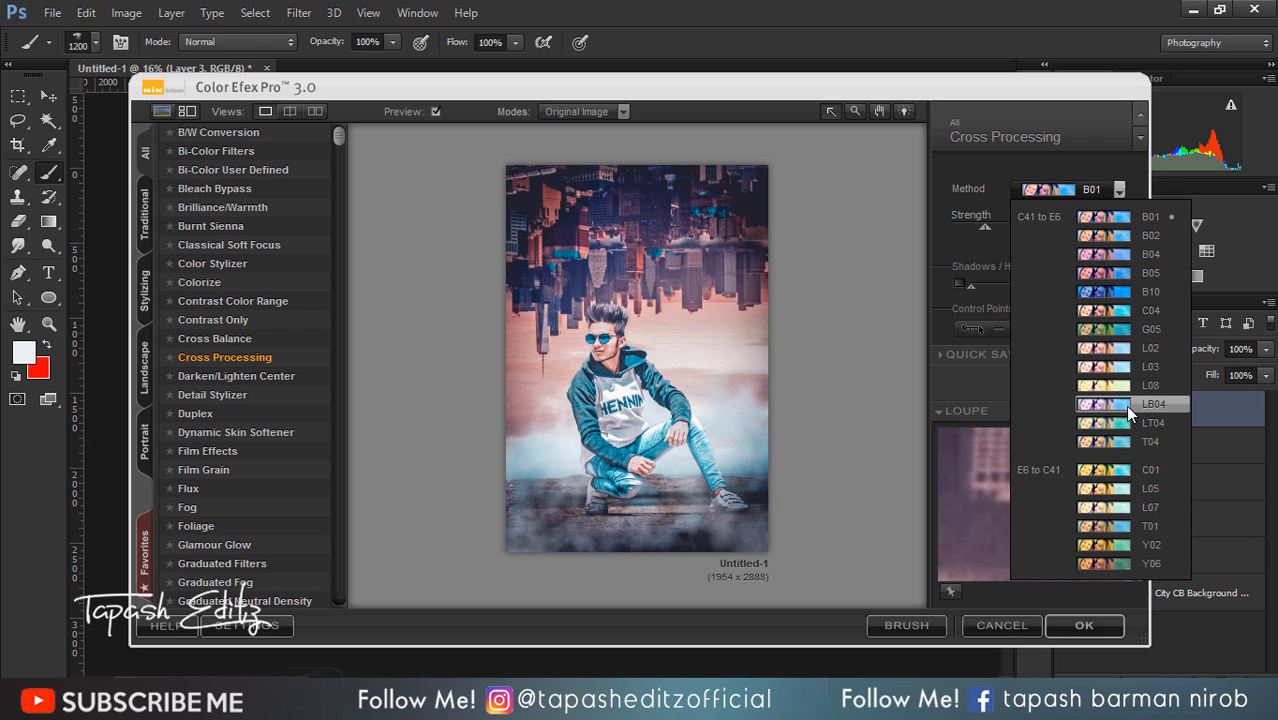
{"action": "left_click", "coordinate": [1133, 493]}
{"action": "left_click_drag", "start_coordinate": [977, 227], "coordinate": [960, 230]}
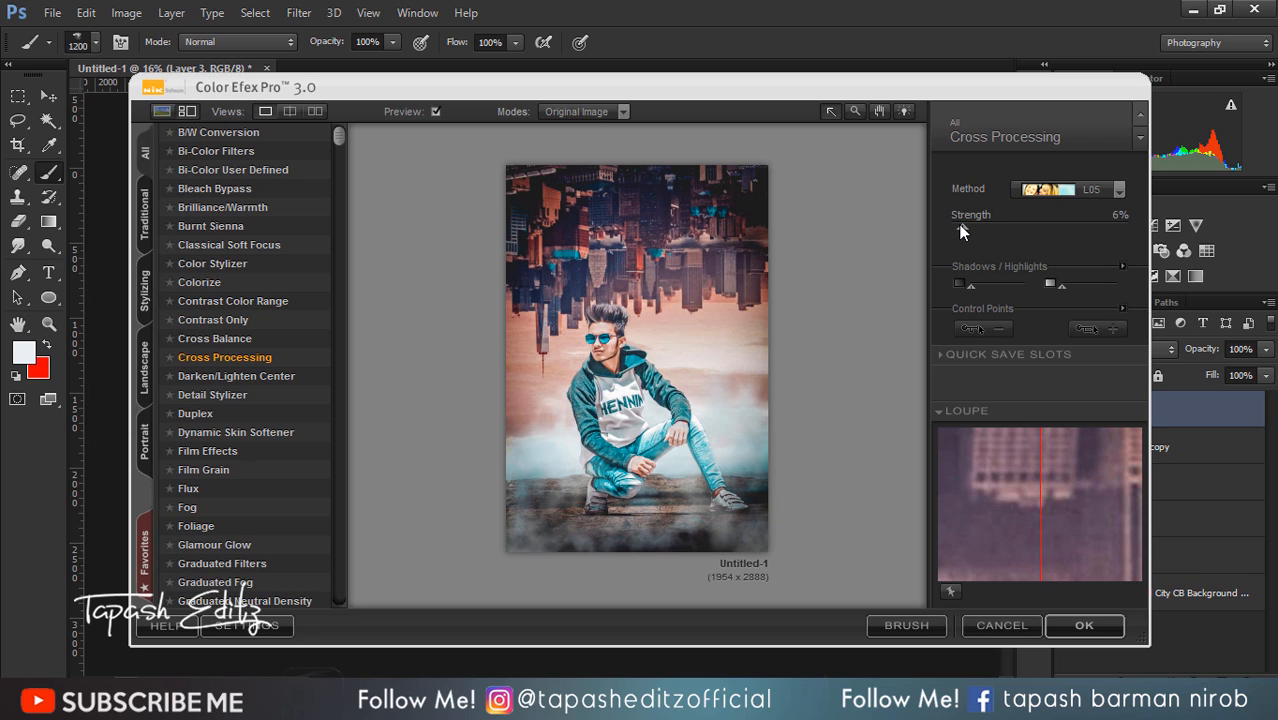
{"action": "left_click", "coordinate": [1072, 624]}
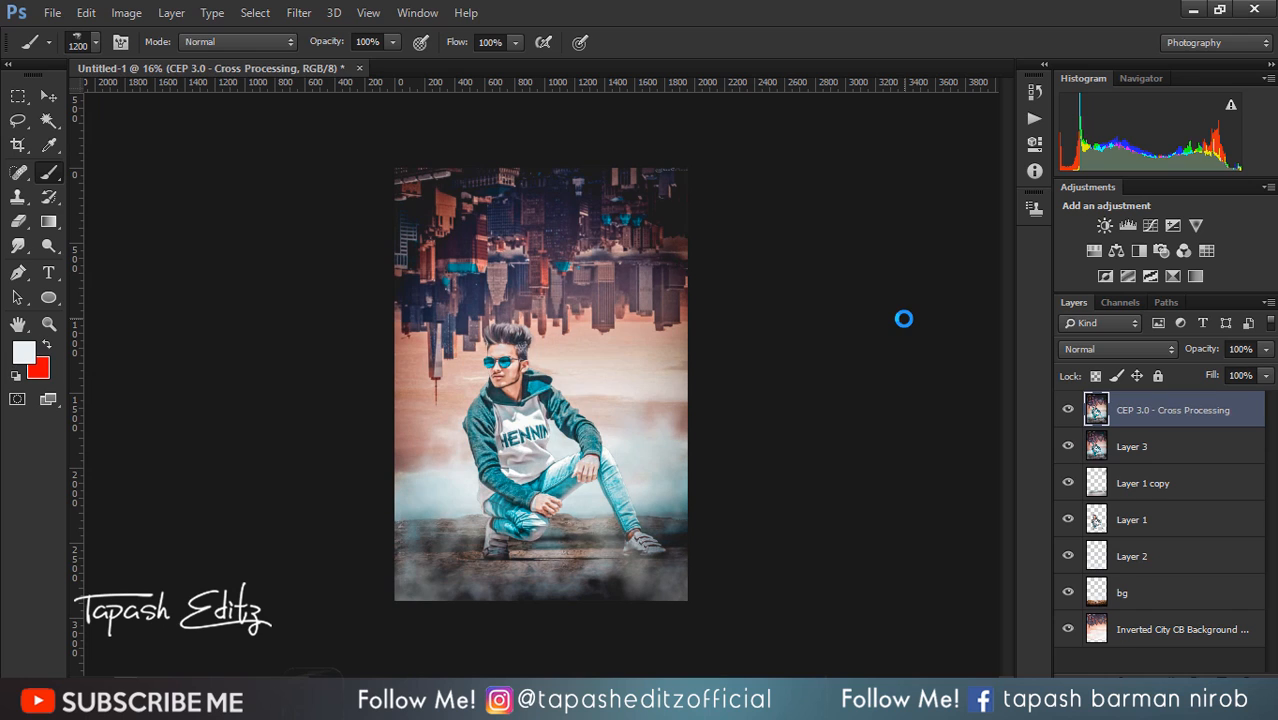
{"action": "right_click", "coordinate": [1150, 402]}
{"action": "left_click", "coordinate": [898, 548]}
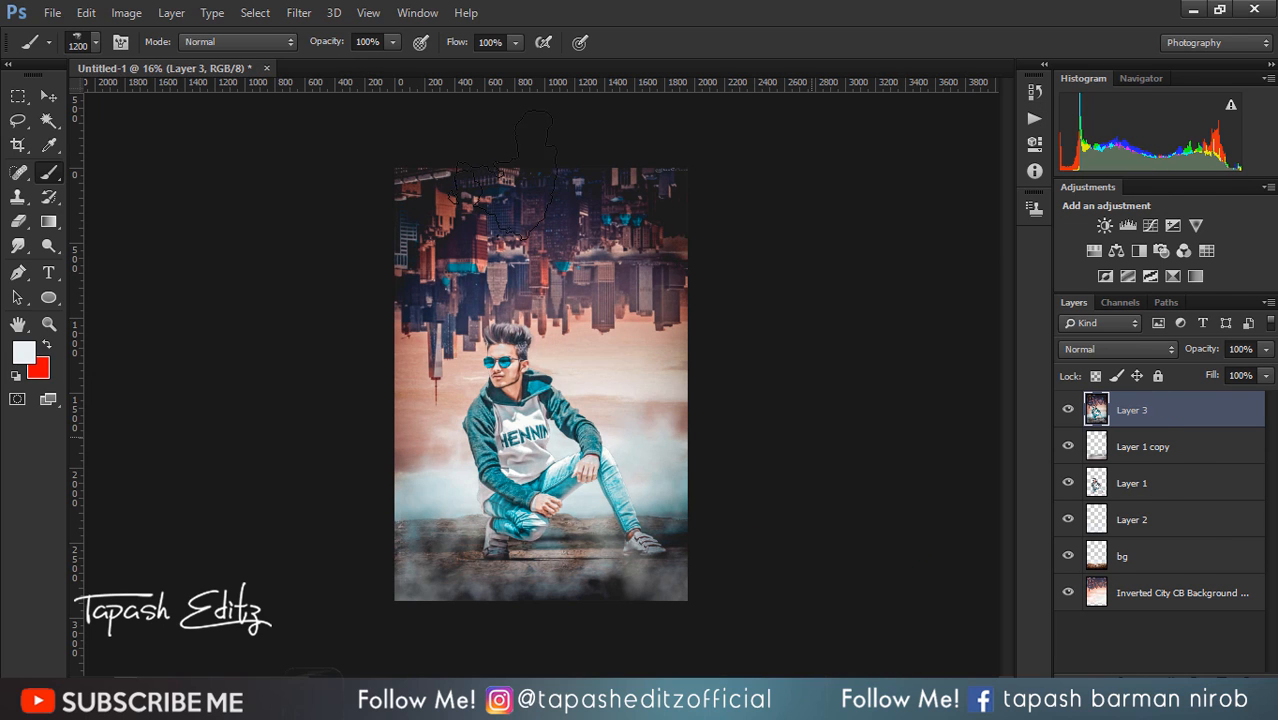
Open the Photo-Toolbox SkinFiner filter on Layer 3.
{"action": "left_click", "coordinate": [303, 13]}
{"action": "mouse_move", "coordinate": [399, 531]}
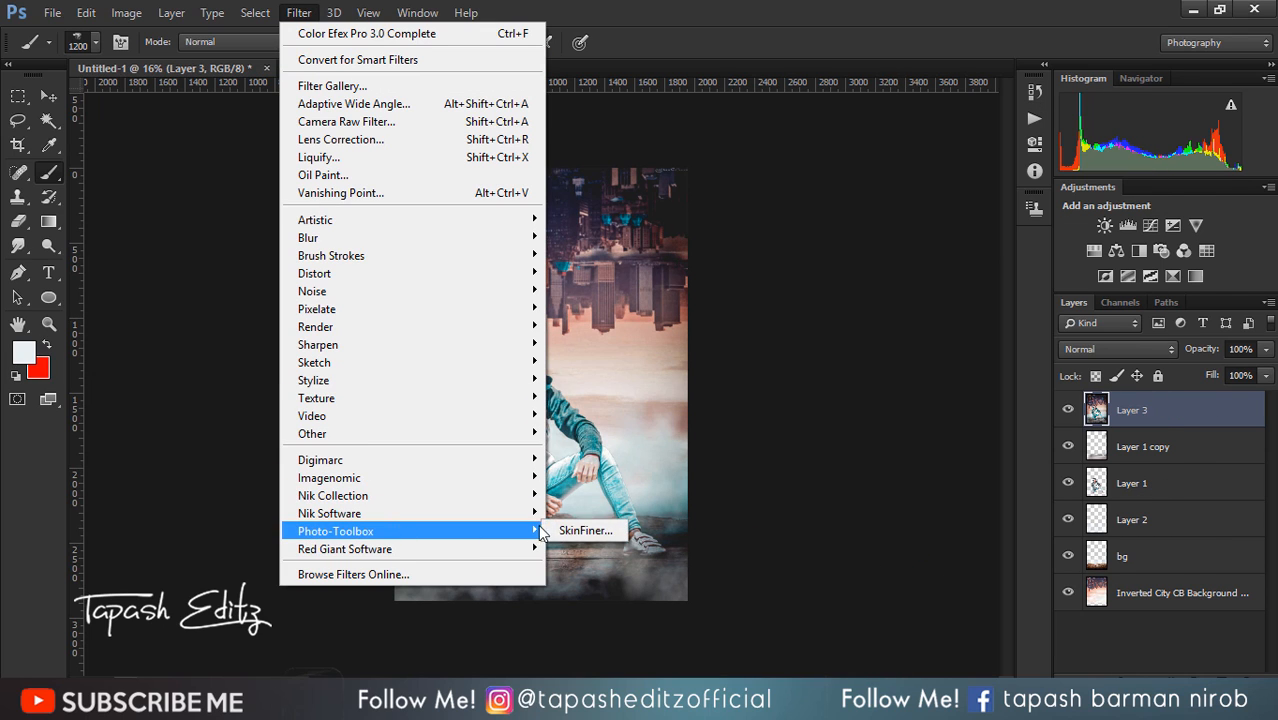
{"action": "left_click", "coordinate": [584, 531]}
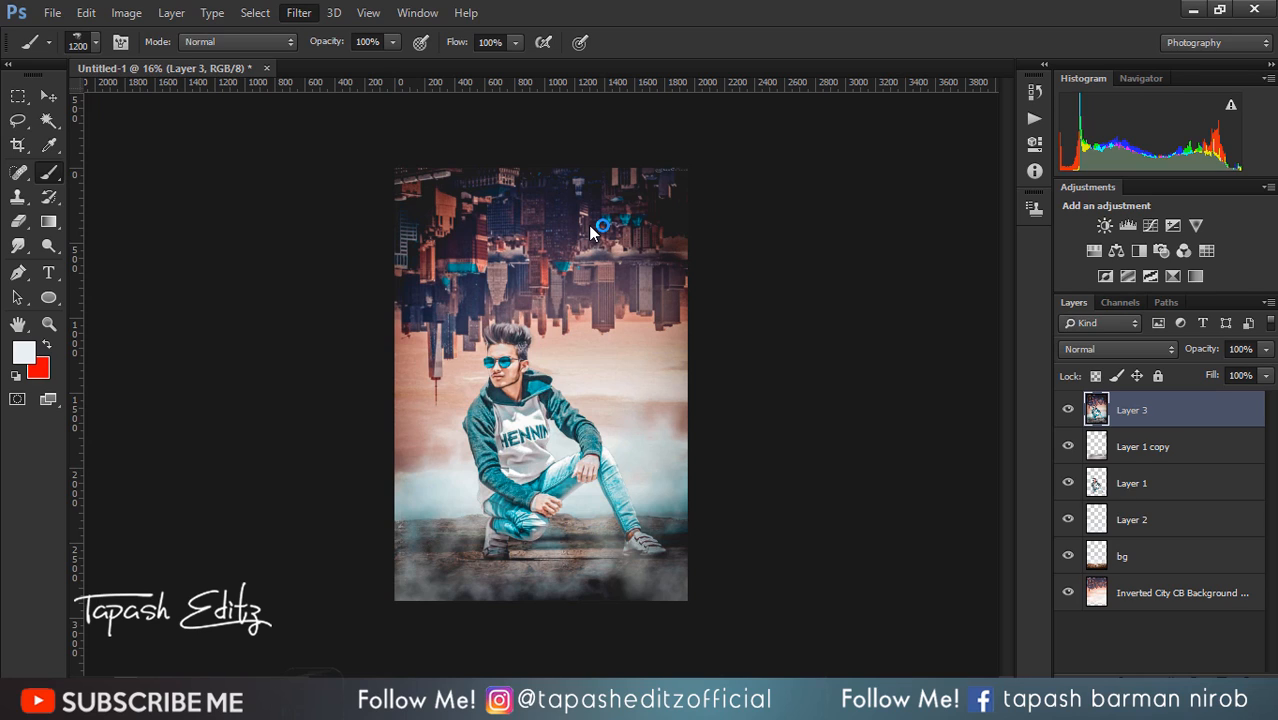